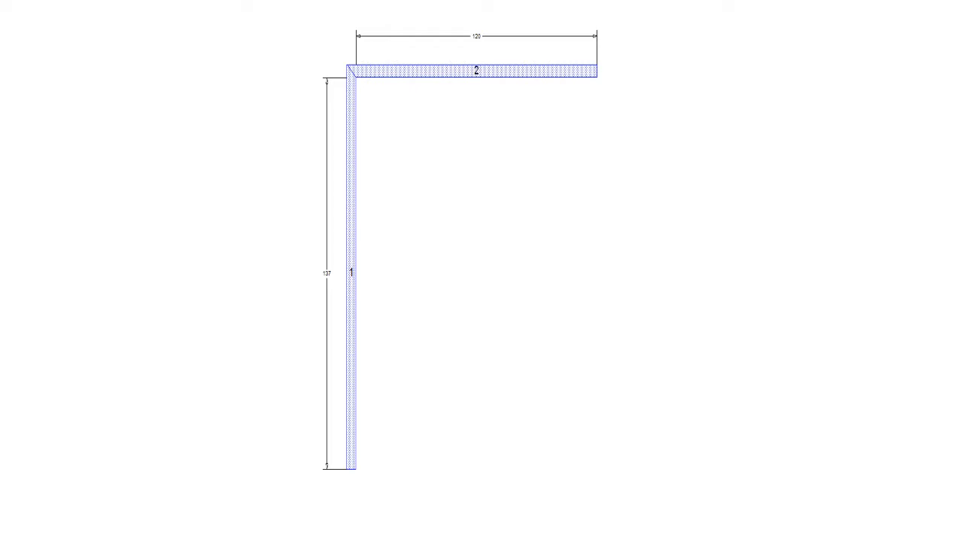
- Place an L-shaped corner base cabinet where walls 1 and 2 meet
click(385, 135)
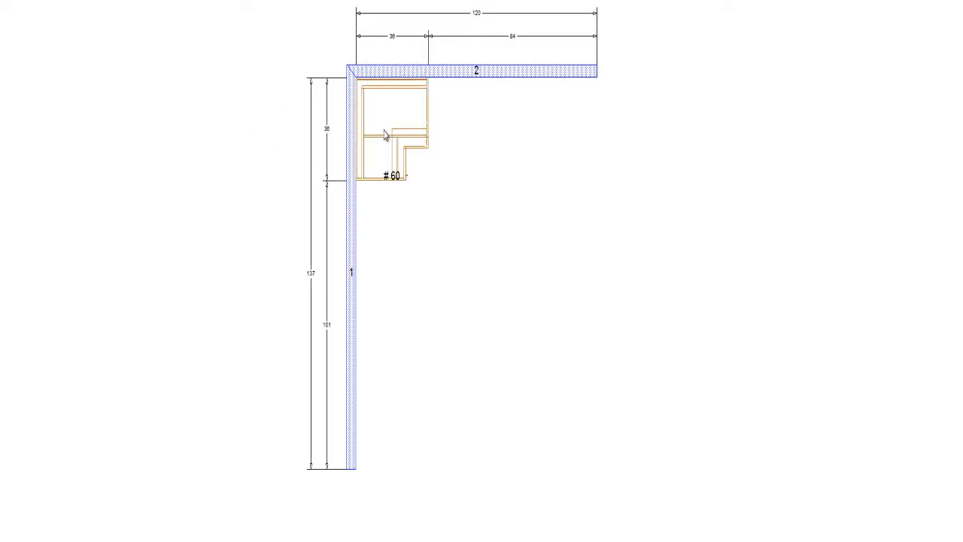
scroll(434, 96, up, 3)
scroll(419, 113, up, 1)
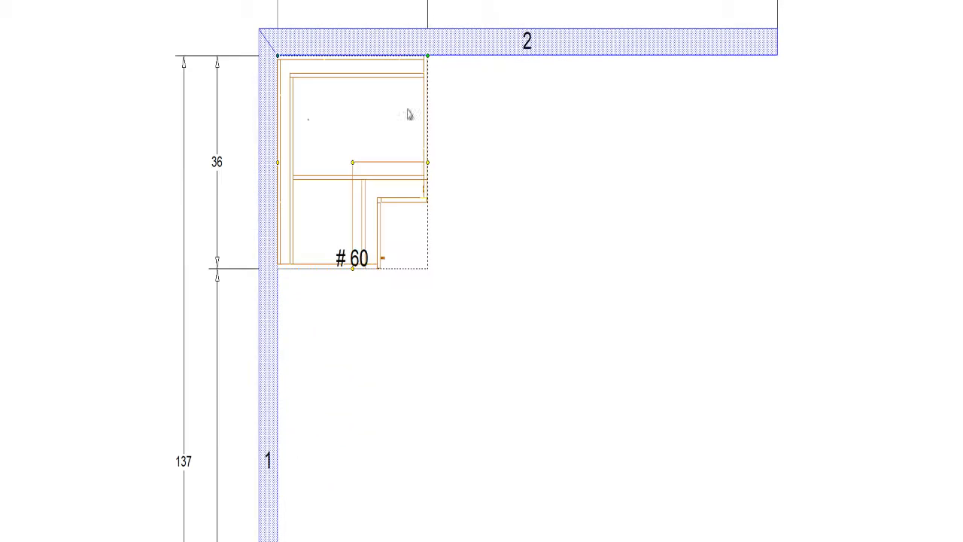
click(648, 163)
middle_drag(535, 67, 509, 170)
scroll(445, 158, down, 3)
scroll(423, 197, up, 1)
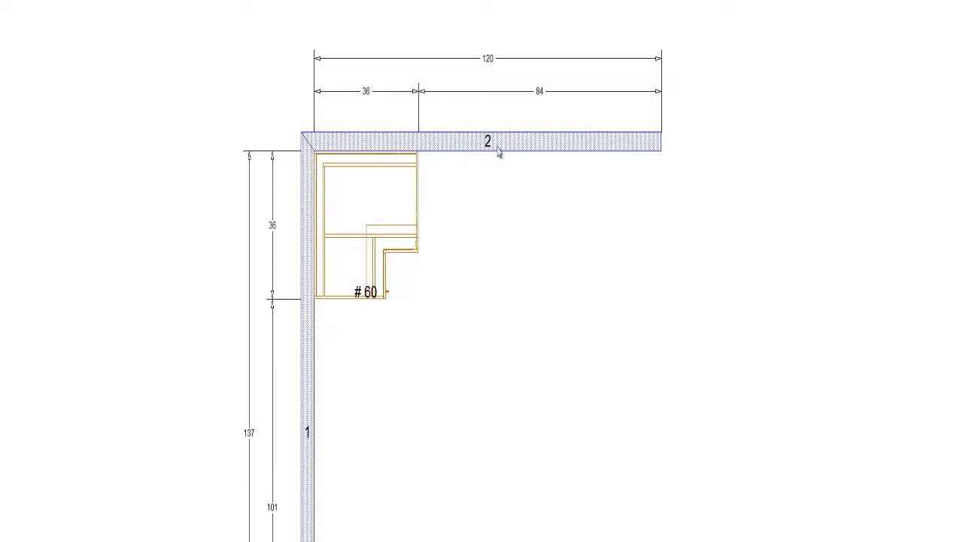
- Open the elevation of wall 2 and add a 25-wide window, positioned 68 1/2 from the wall's corner end
click(32, 0)
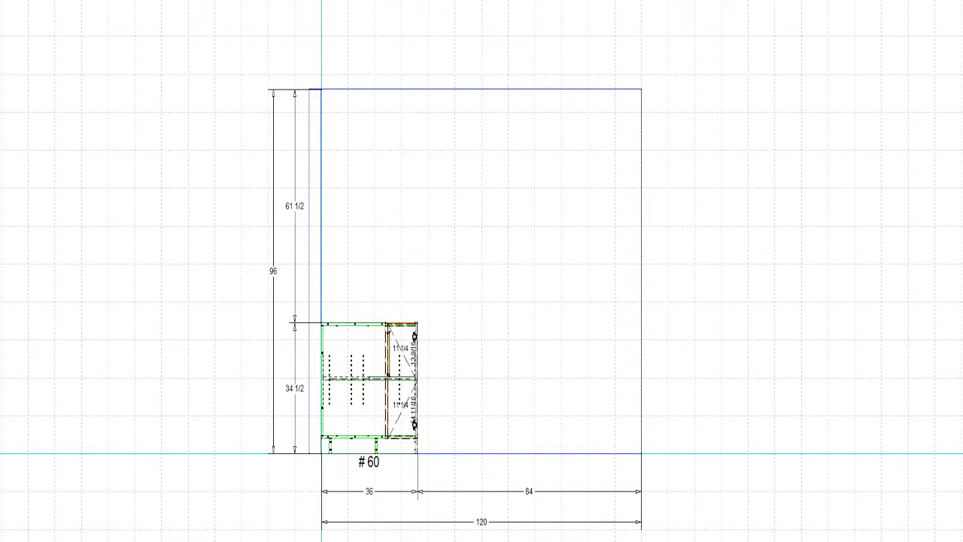
click(532, 213)
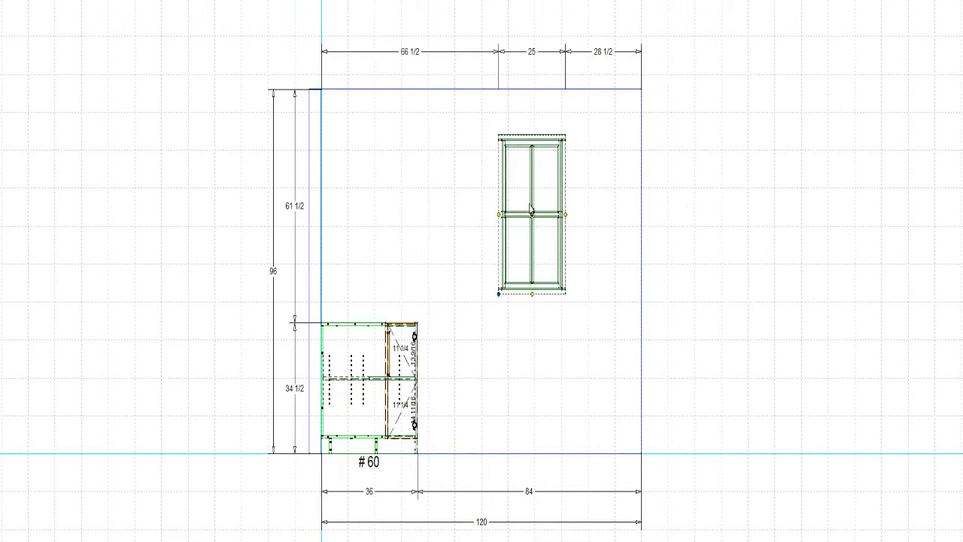
mouse_move(530, 219)
mouse_down()
mouse_move(516, 219)
mouse_move(538, 213)
mouse_up()
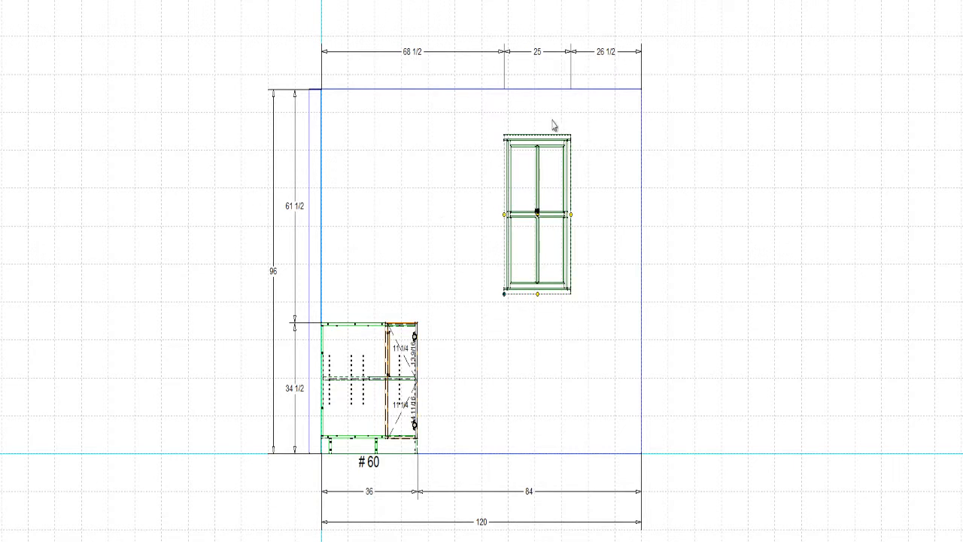
- Place a 30-wide two-door sink base cabinet beneath the window, centered on it with a 30 gap to the corner cabinet
click(153, 123)
click(541, 403)
click(525, 238)
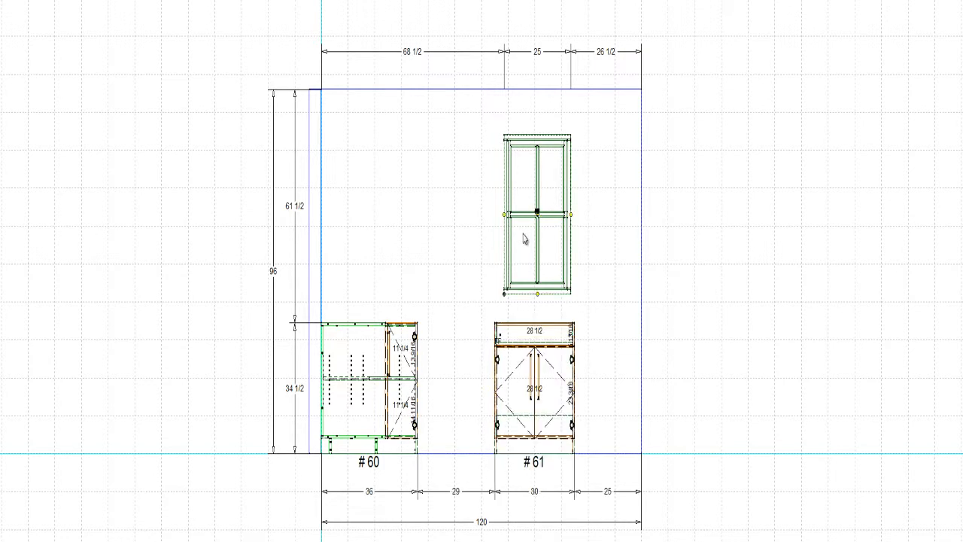
click(567, 388)
key(Right)
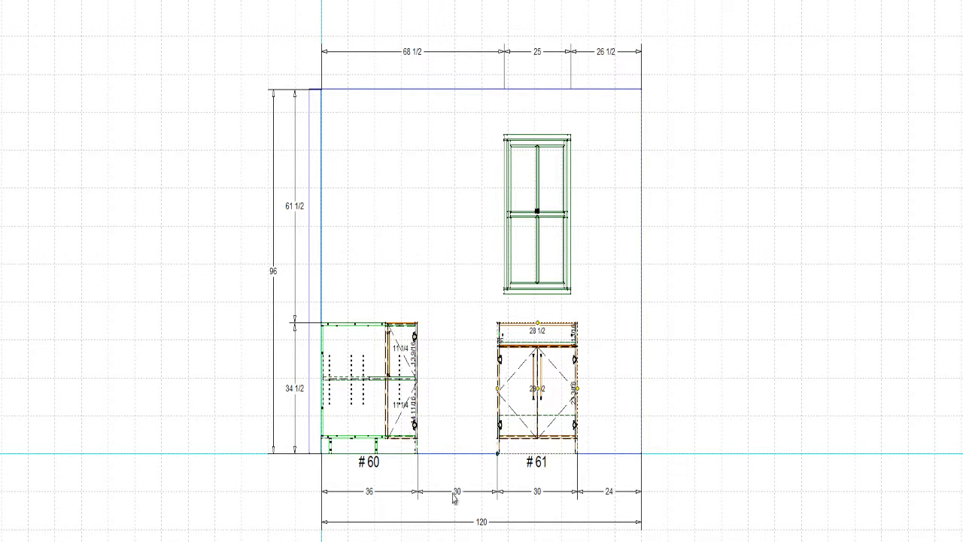
scroll(467, 477, up, 2)
scroll(466, 490, up, 2)
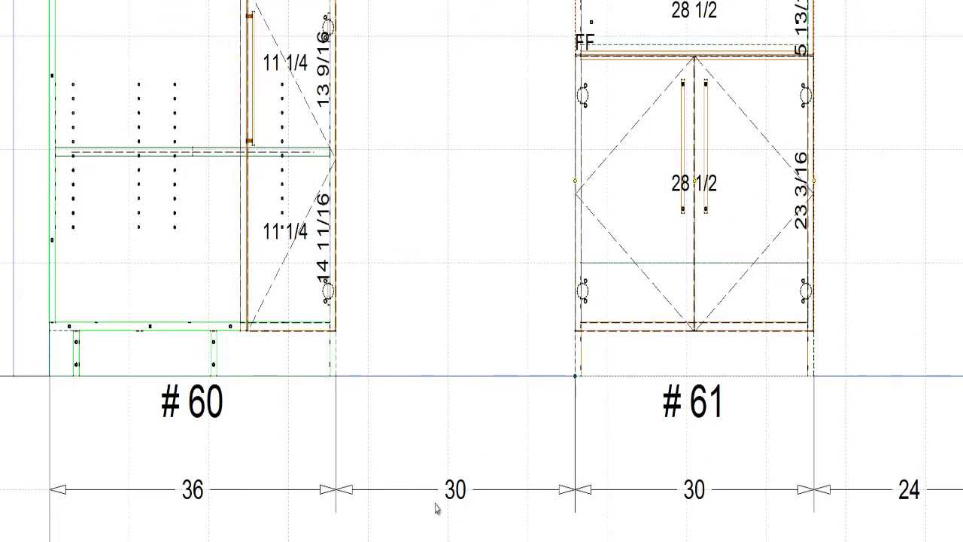
scroll(461, 483, down, 3)
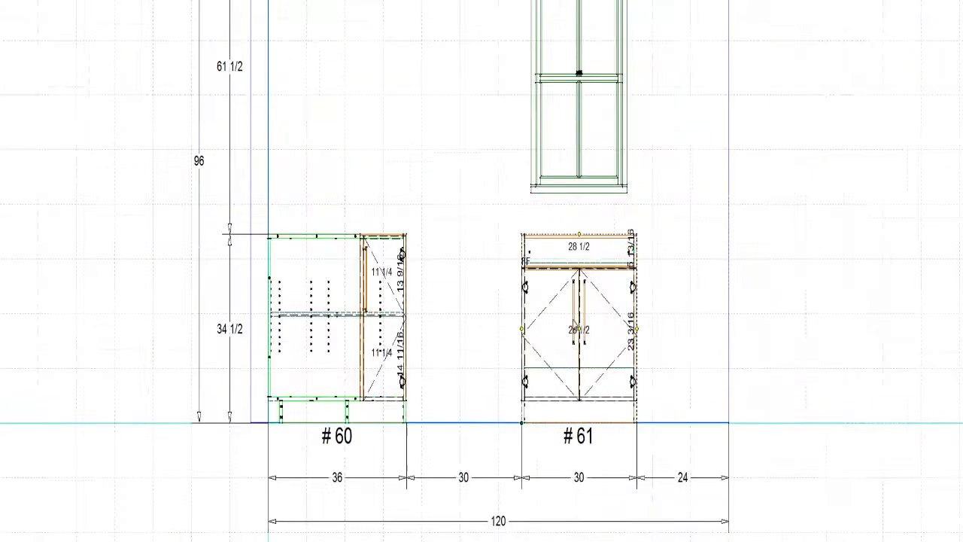
- Widen the corner base cabinet to 38 along wall 2
click(589, 126)
click(384, 284)
drag(410, 336, 423, 333)
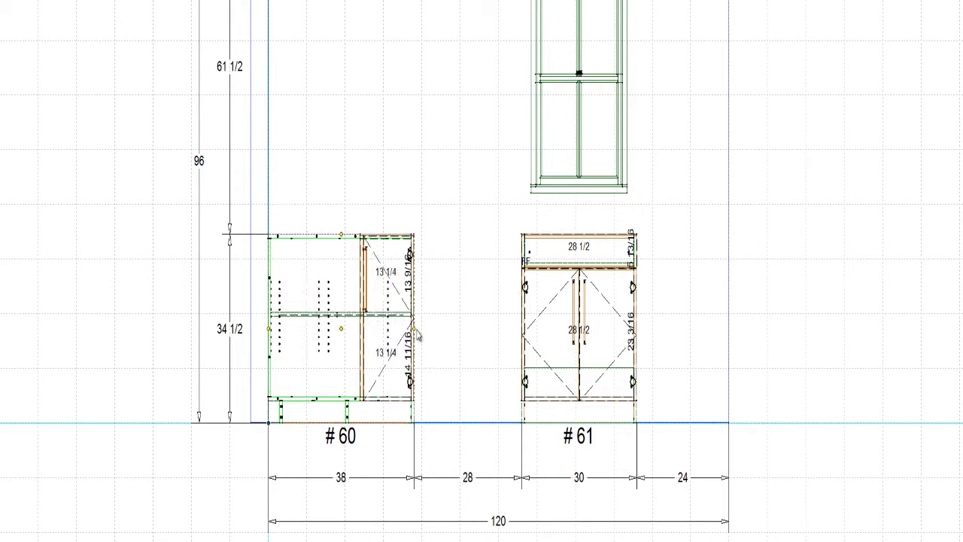
- Widen the sink base cabinet to 36, keeping it centered beneath the window
click(598, 300)
key(Return)
key(Right)
key(Right)
key(Return)
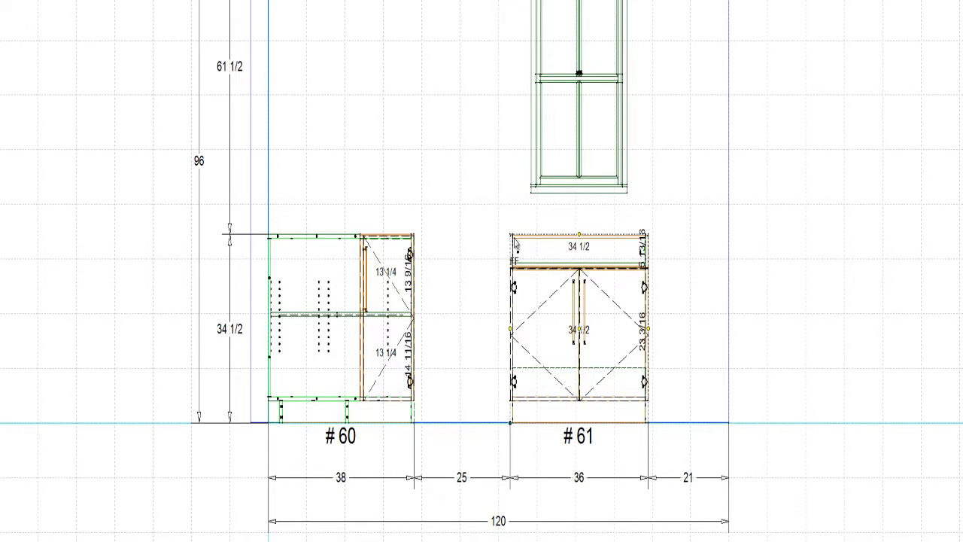
scroll(614, 249, up, 4)
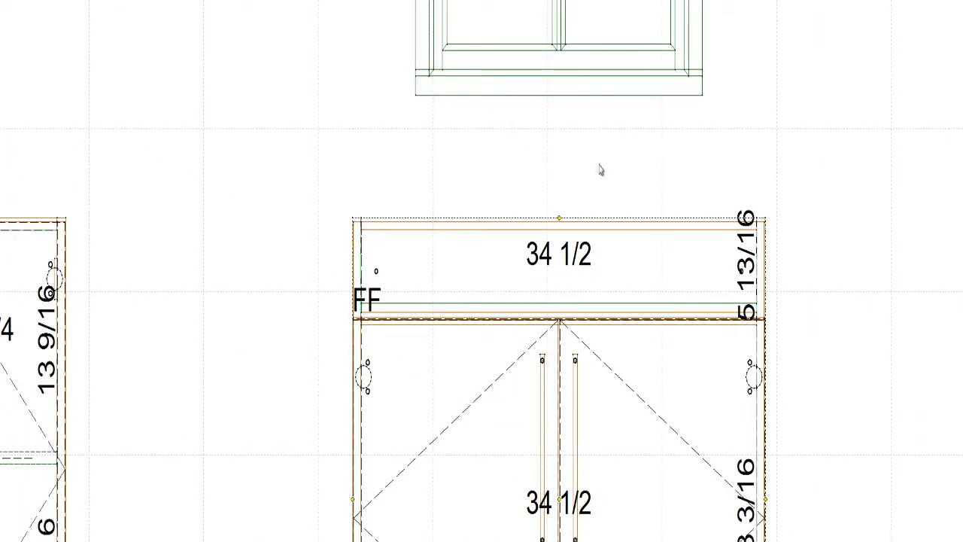
scroll(557, 279, down, 5)
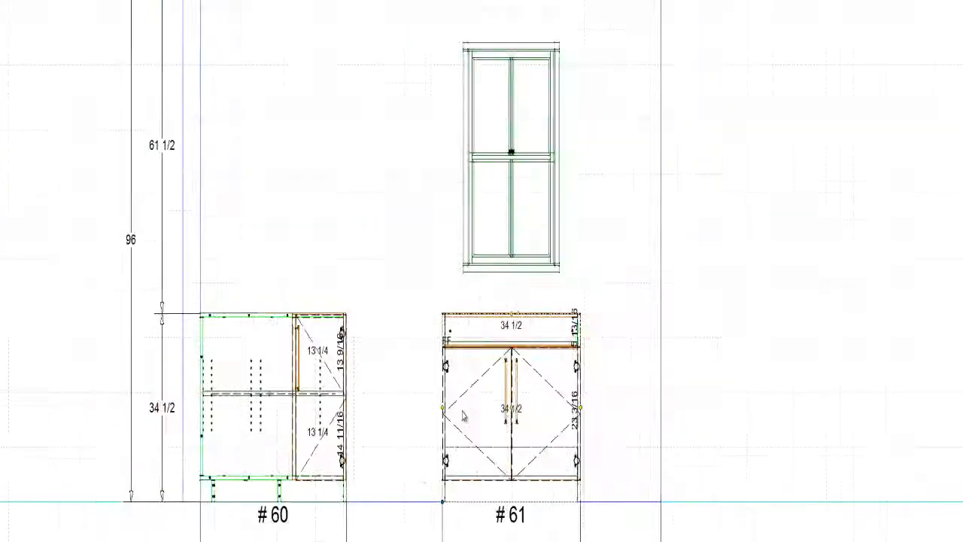
- Set the corner base cabinet's width along wall 2 to 39, leaving a 24 opening beside the sink base
middle_drag(454, 407, 508, 213)
scroll(489, 205, up, 4)
scroll(429, 193, down, 2)
scroll(426, 198, up, 2)
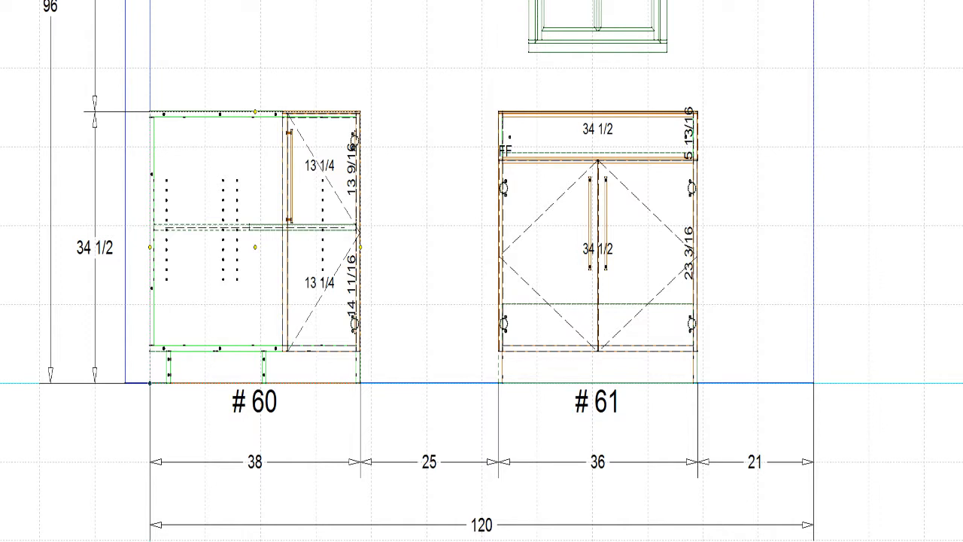
key(Return)
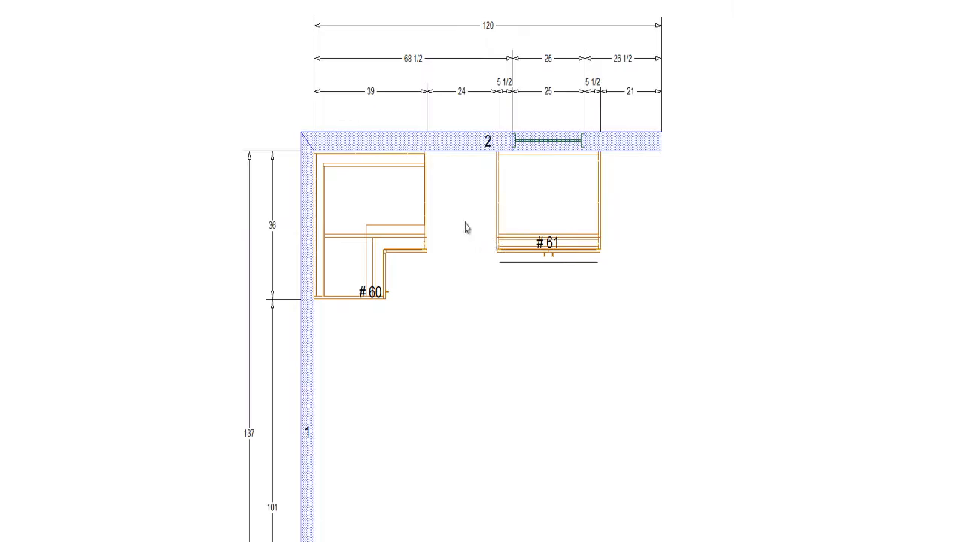
scroll(495, 187, up, 3)
scroll(493, 185, down, 2)
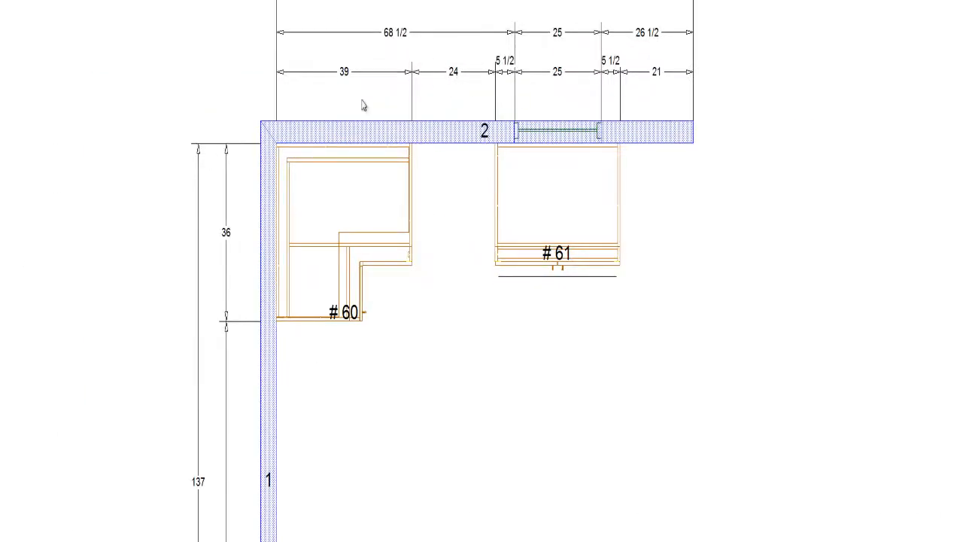
- Add a three-drawer base cabinet beside the sink base, filling the 21 space to the open end of wall 2
click(320, 322)
click(652, 214)
click(649, 209)
scroll(677, 145, up, 2)
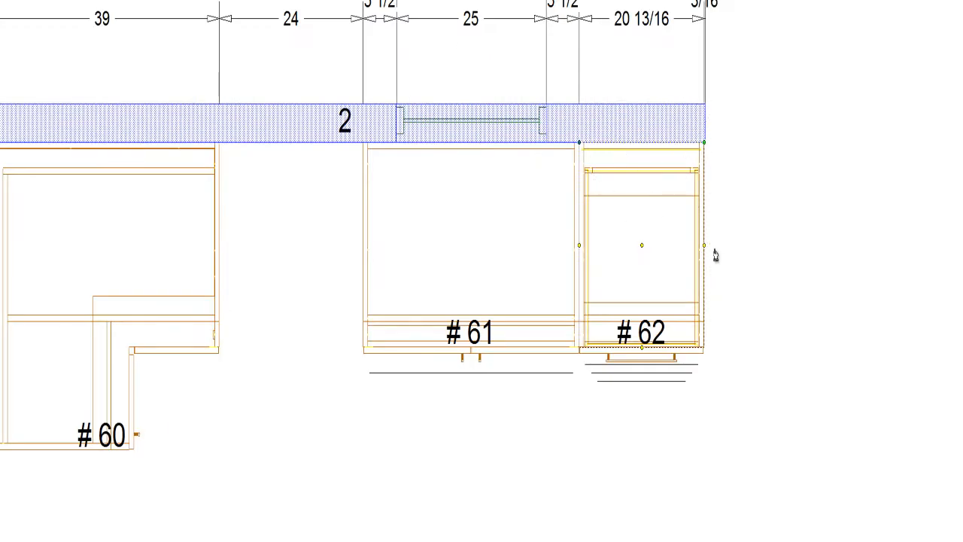
scroll(641, 38, down, 2)
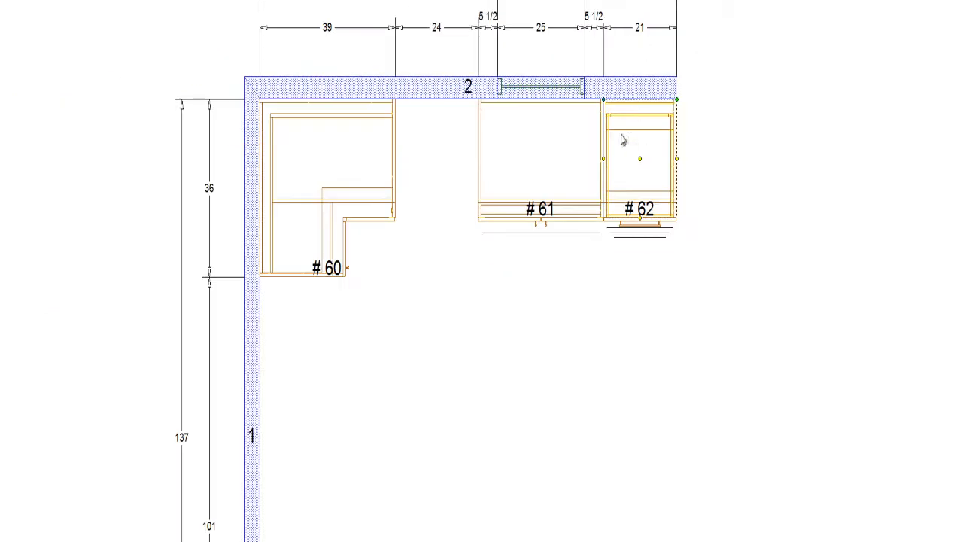
scroll(633, 128, down, 2)
middle_drag(637, 127, 486, 276)
scroll(494, 279, up, 2)
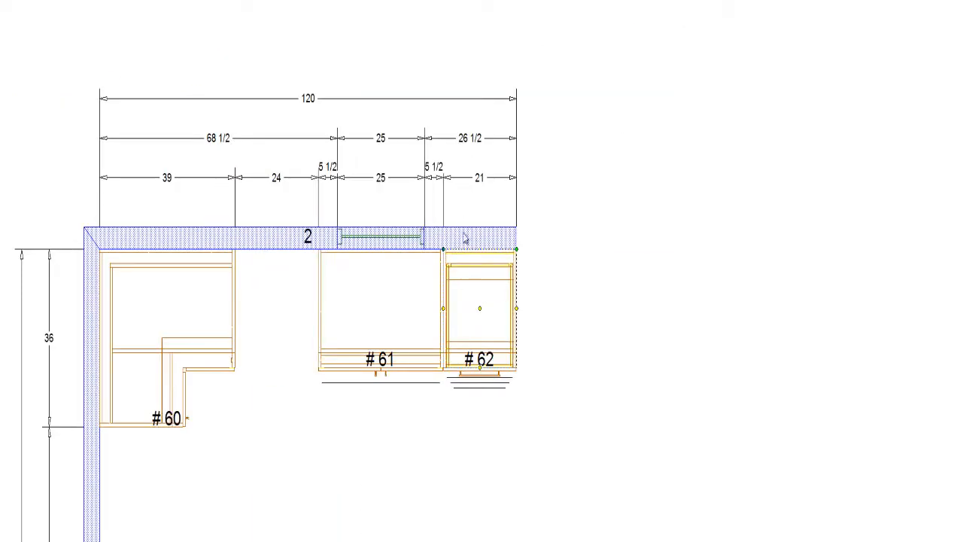
- Inspect the cabinet layout along wall 2 in the 3D view, including the exposed end of the drawer base
click(67, 1)
mouse_move(540, 282)
middle_down()
mouse_move(344, 287)
mouse_move(370, 275)
mouse_move(529, 278)
middle_up()
middle_drag(346, 79, 223, 296)
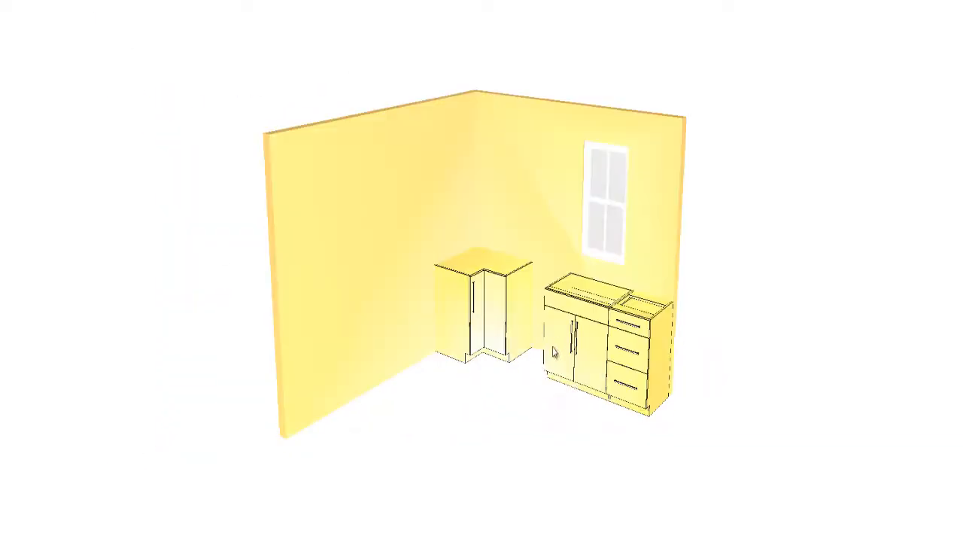
scroll(610, 351, up, 5)
scroll(606, 326, up, 3)
mouse_move(653, 292)
middle_down()
mouse_move(636, 285)
mouse_move(637, 296)
middle_up()
mouse_move(364, 202)
middle_down()
mouse_move(306, 125)
mouse_move(248, 81)
middle_up()
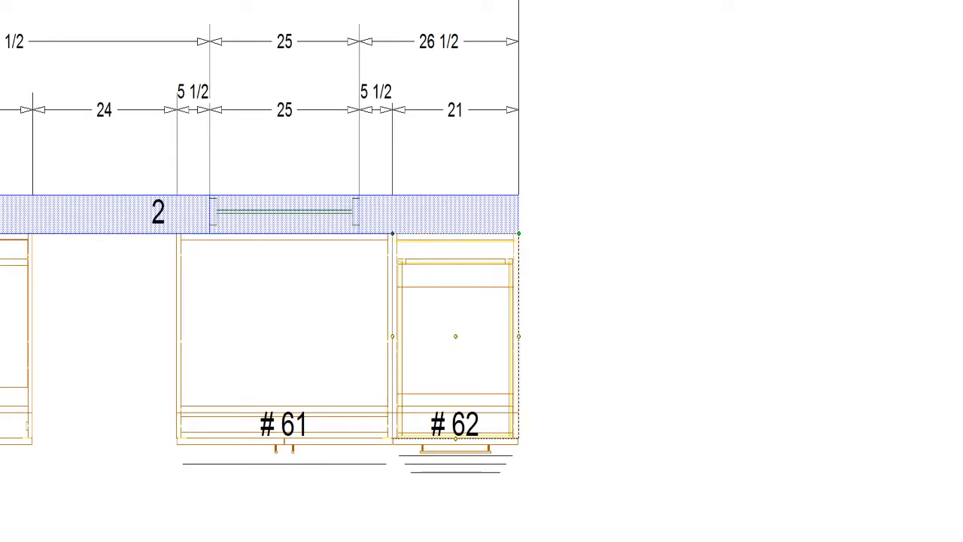
- Set the drawer base cabinet's width to 20 1/4 and move it against the sink base
key(Return)
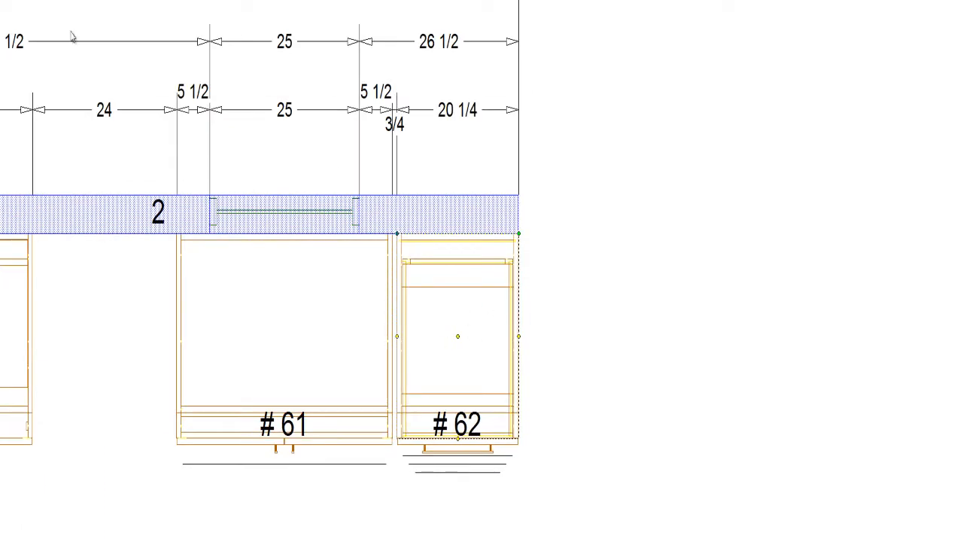
key(ctrl+Left)
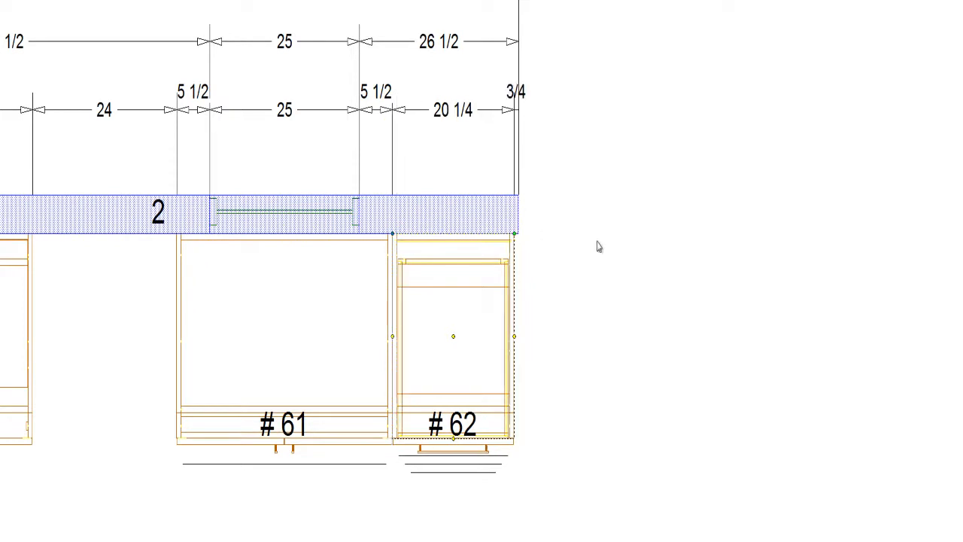
click(558, 282)
- Add a 3/4 end panel on the drawer base's exposed side and check it in the 3D view
scroll(558, 285, down, 2)
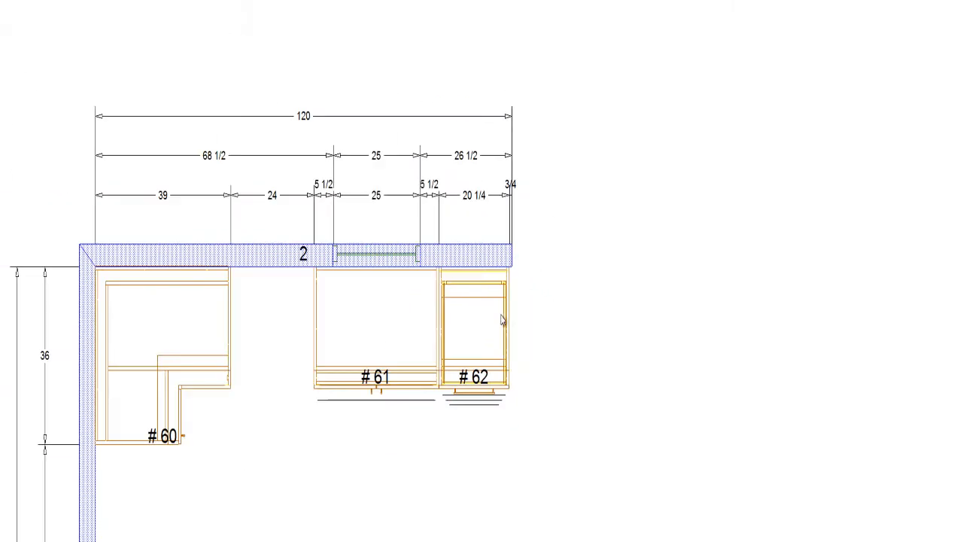
scroll(489, 327, up, 1)
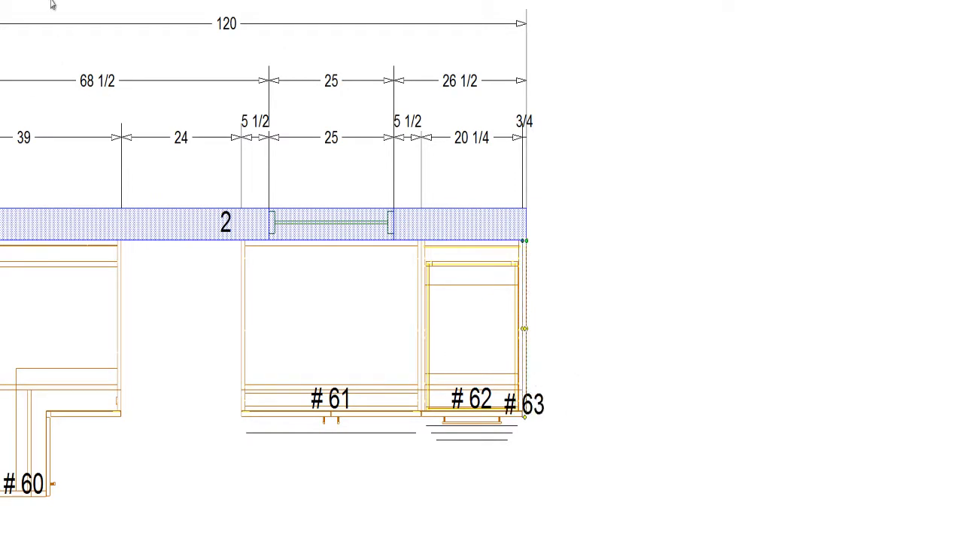
click(498, 406)
click(526, 405)
middle_drag(375, 213, 6, 45)
middle_drag(334, 242, 314, 203)
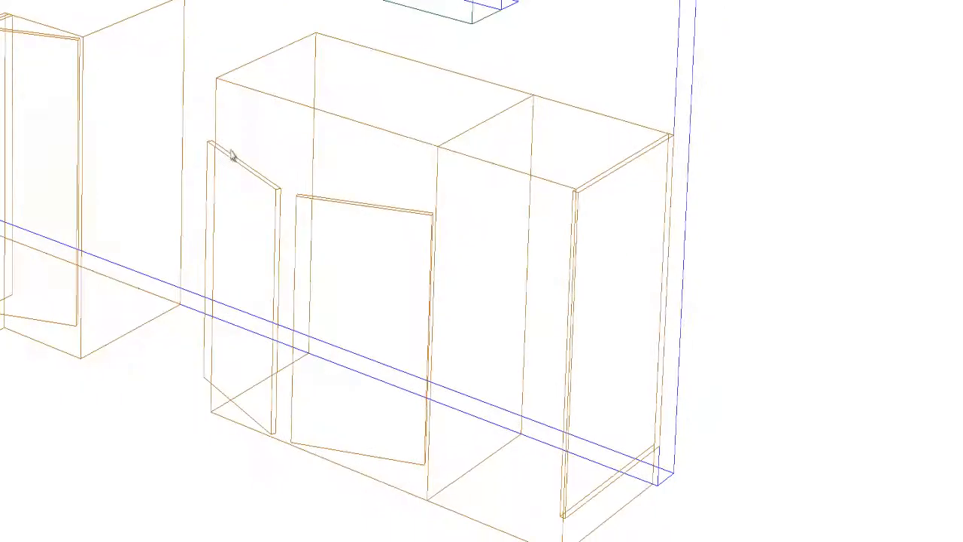
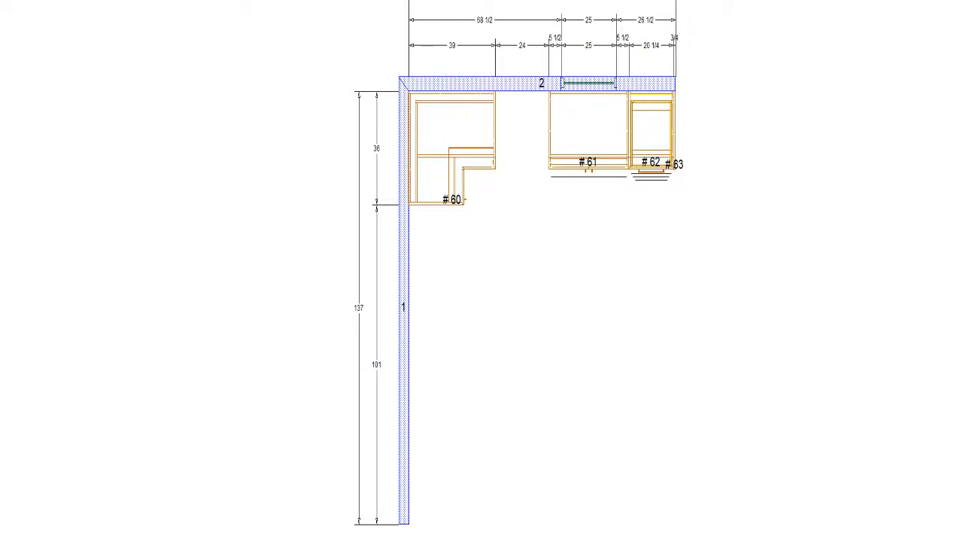
- Place an 18-wide drawer-and-door base cabinet on wall 1 and position it in elevation 30 from the corner cabinet
click(432, 295)
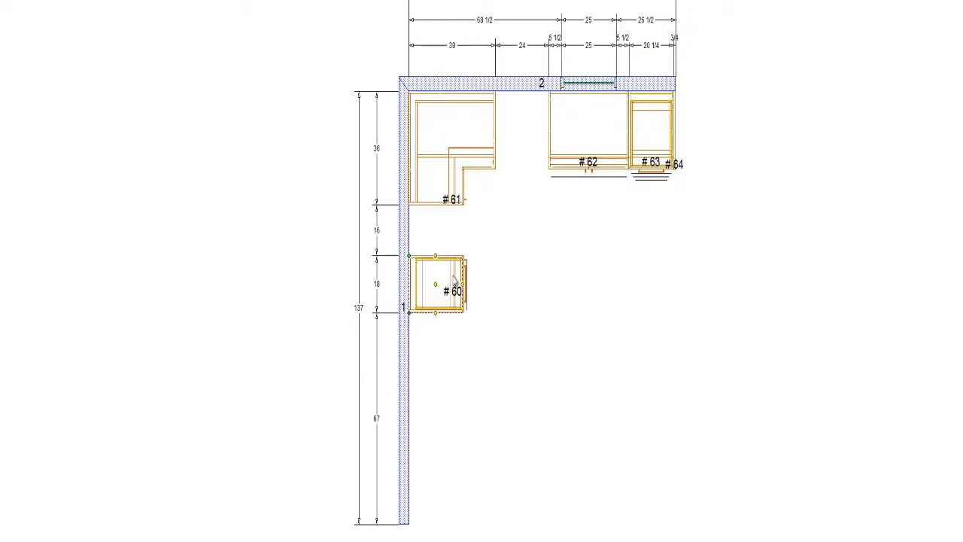
scroll(492, 215, up, 3)
click(27, 0)
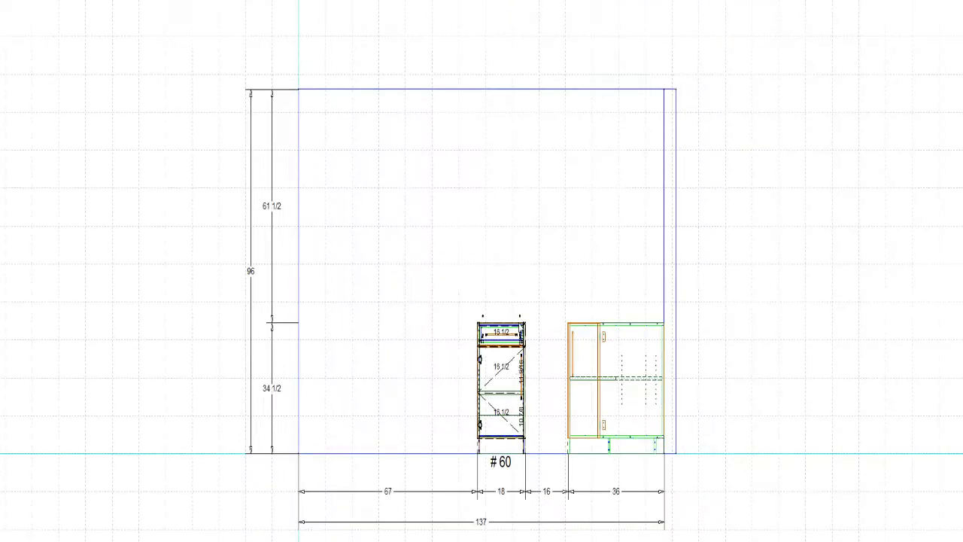
click(519, 369)
key(Return)
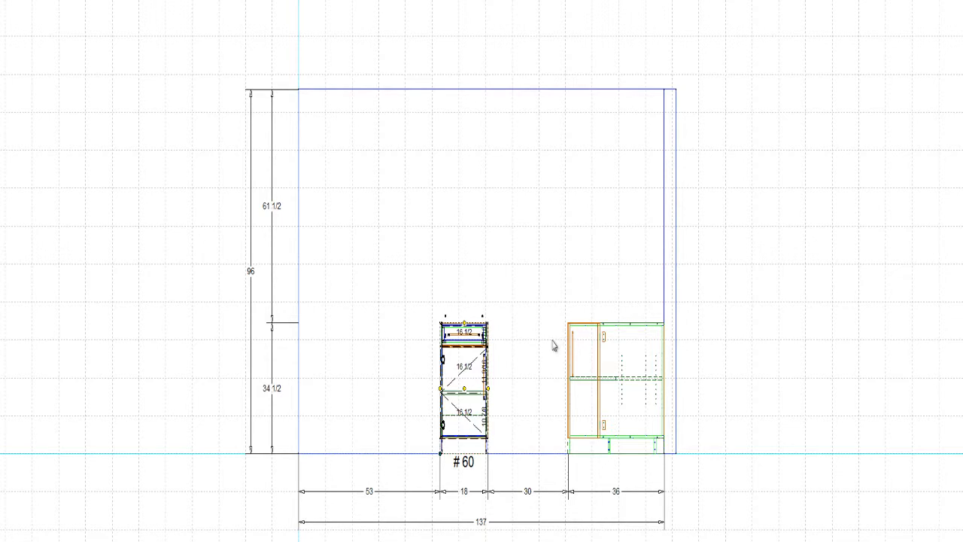
scroll(498, 383, up, 4)
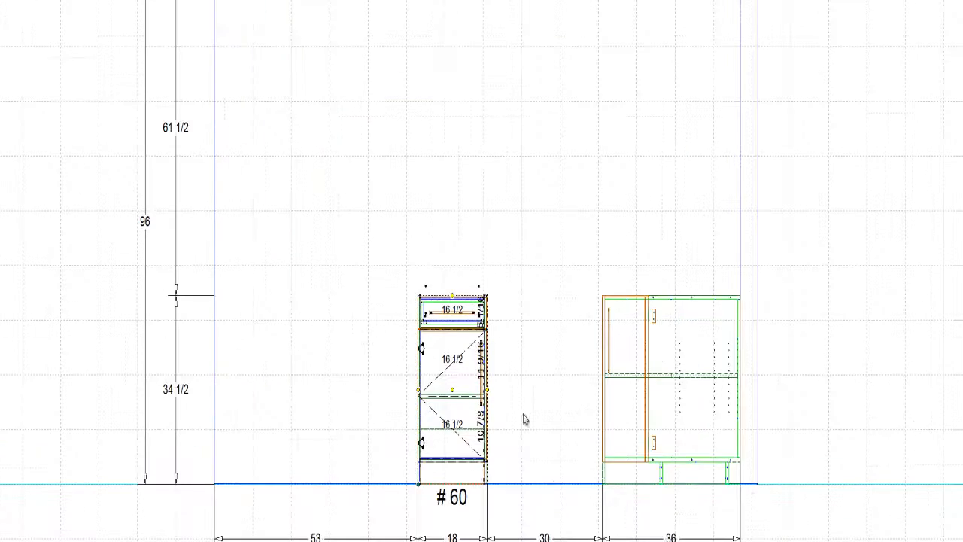
scroll(553, 455, down, 3)
scroll(557, 432, up, 2)
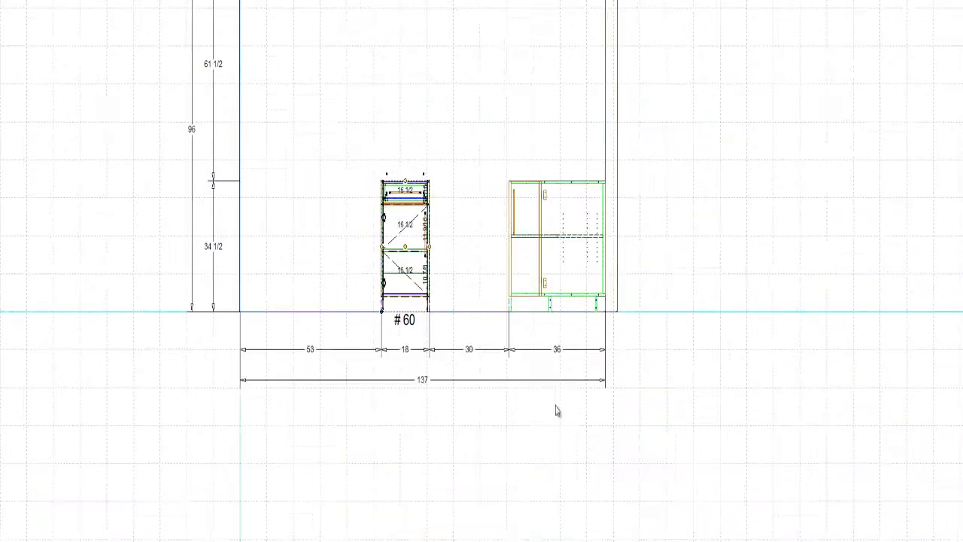
scroll(474, 241, up, 2)
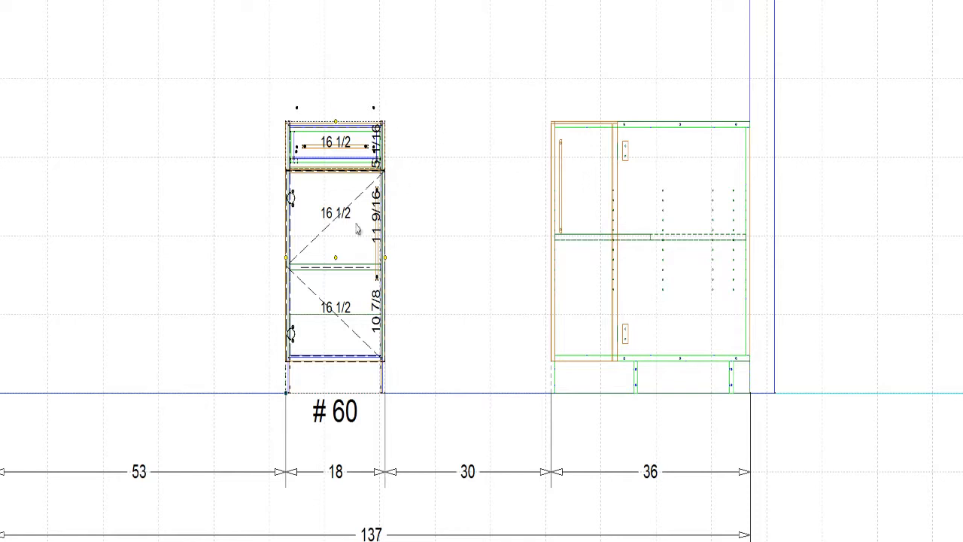
click(186, 211)
scroll(150, 206, down, 3)
middle_drag(38, 152, 412, 298)
middle_drag(713, 454, 534, 266)
scroll(459, 195, down, 2)
middle_drag(469, 134, 491, 292)
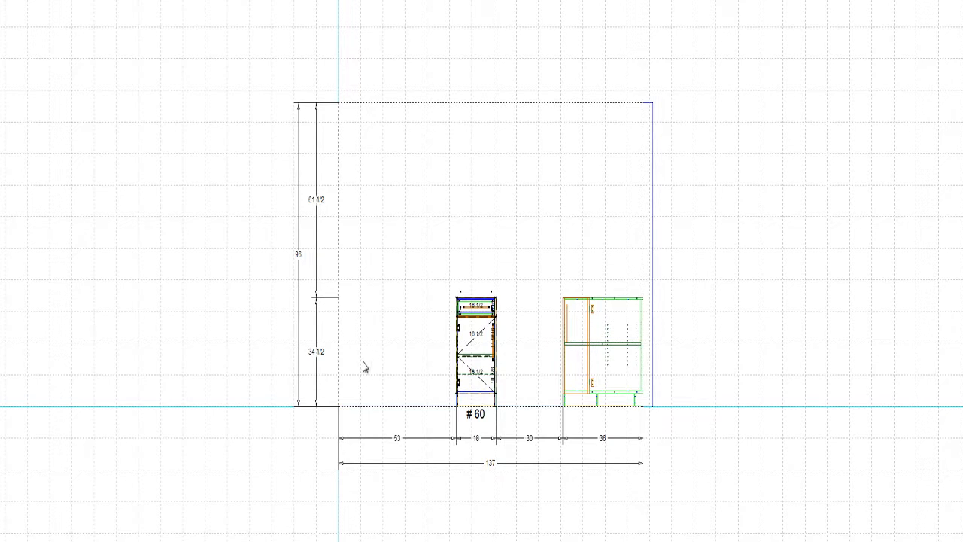
- Place a single-door tall pantry cabinet on wall 1 and position it 3/4 from the wall's free end
click(280, 285)
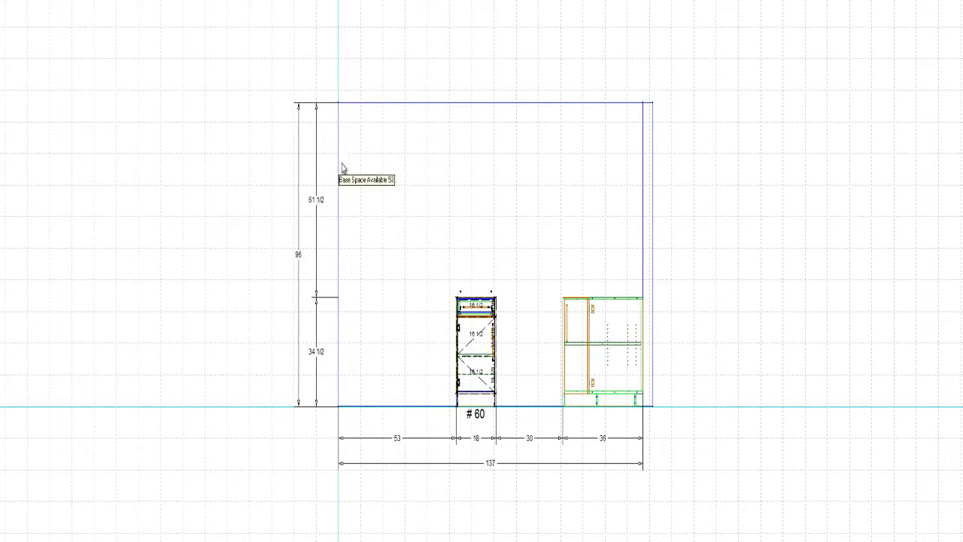
mouse_move(341, 192)
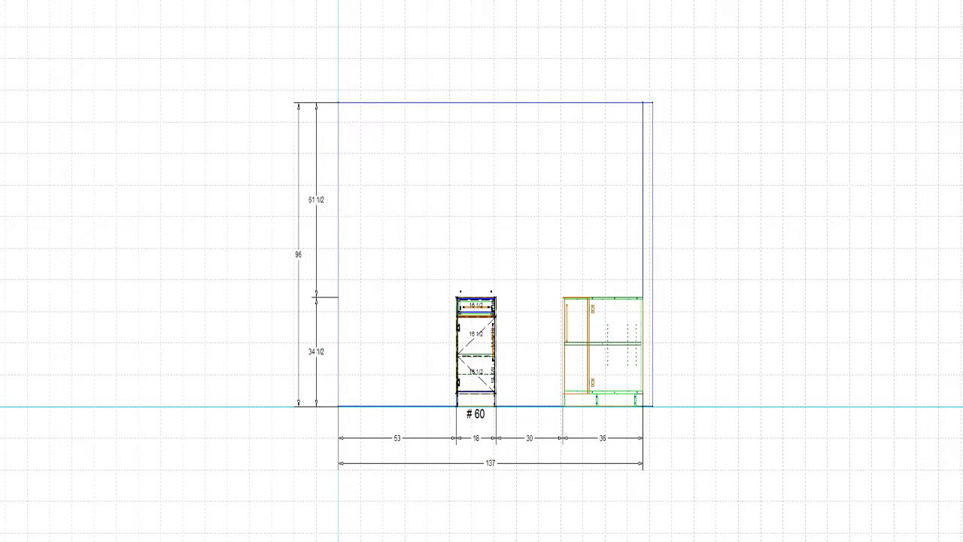
click(367, 305)
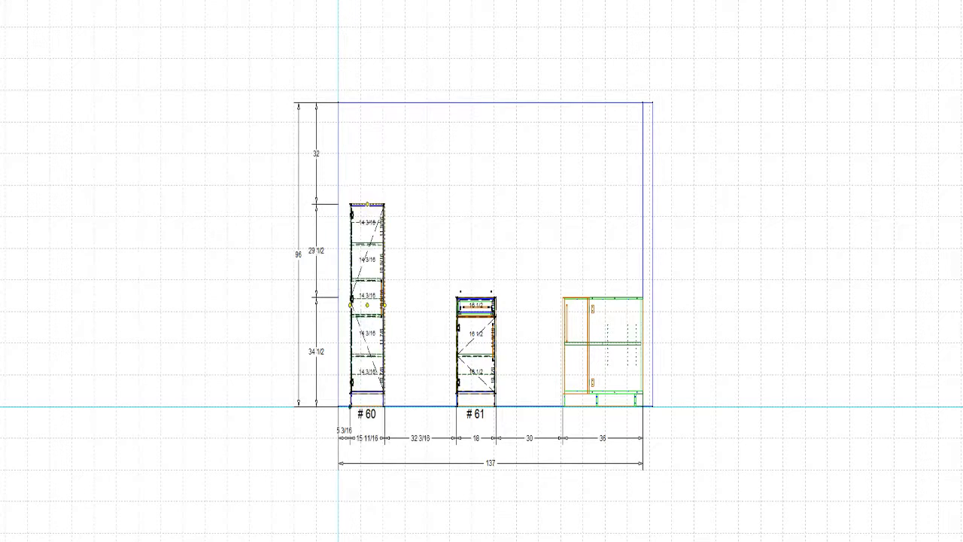
key(Left)
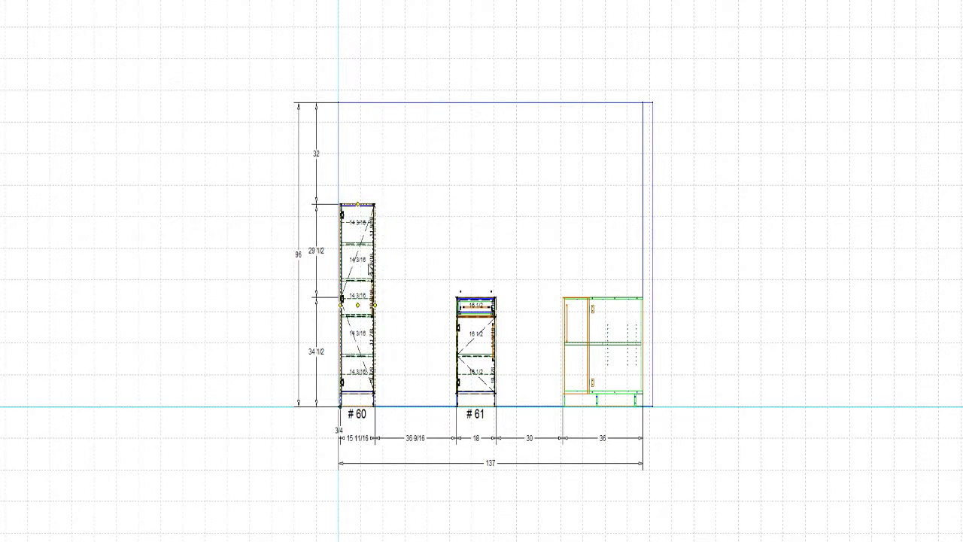
scroll(341, 215, up, 5)
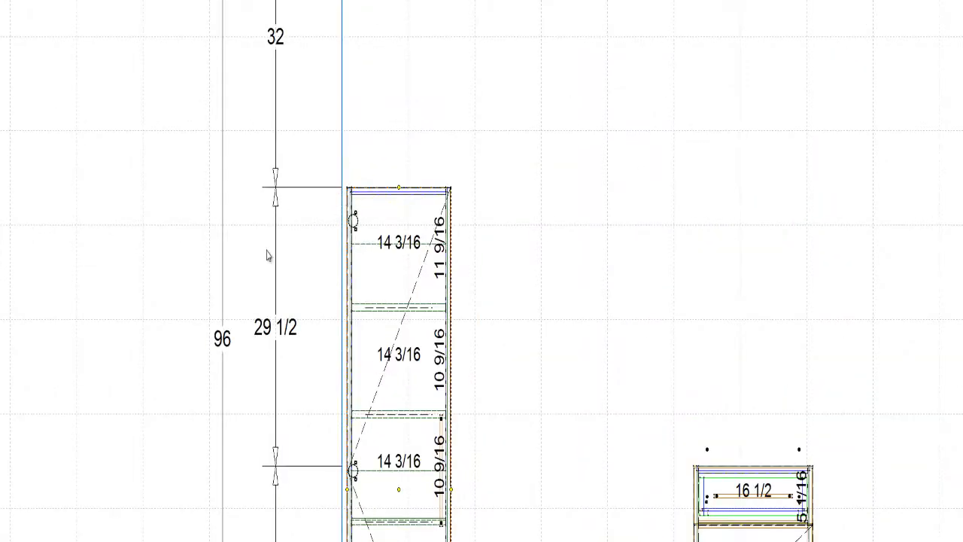
scroll(267, 258, down, 3)
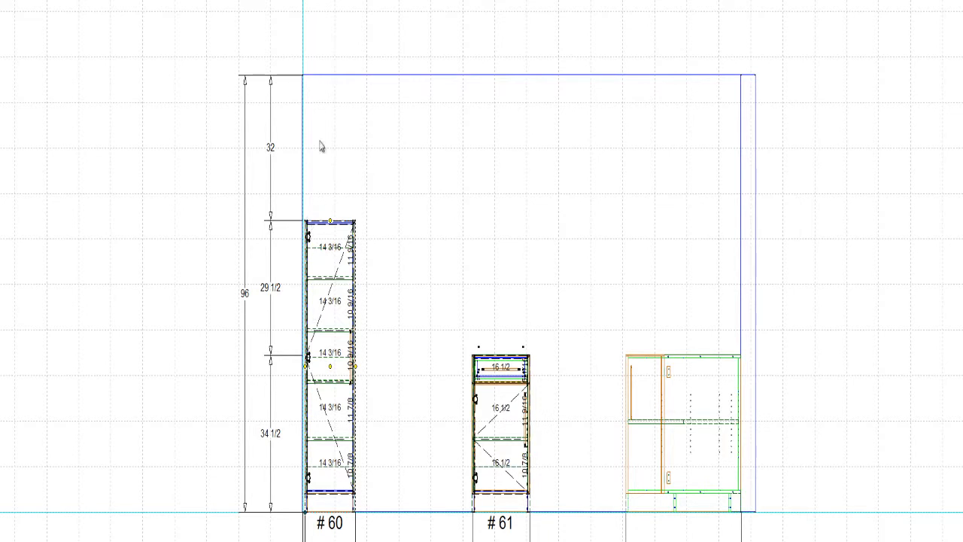
- Place a 12-wide upper cabinet above the tall pantry, 3/4 from the wall's end, and set its height to 28
click(76, 114)
click(387, 257)
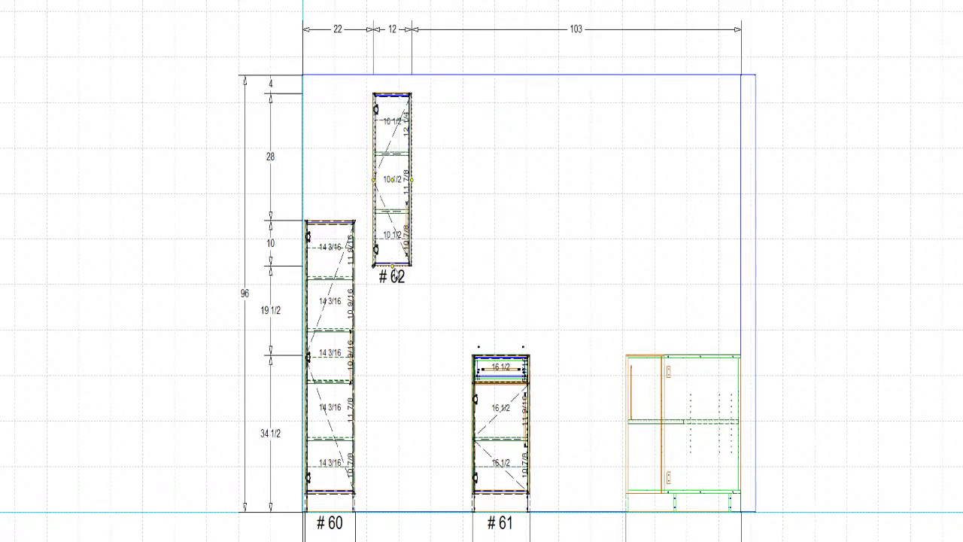
drag(392, 266, 391, 212)
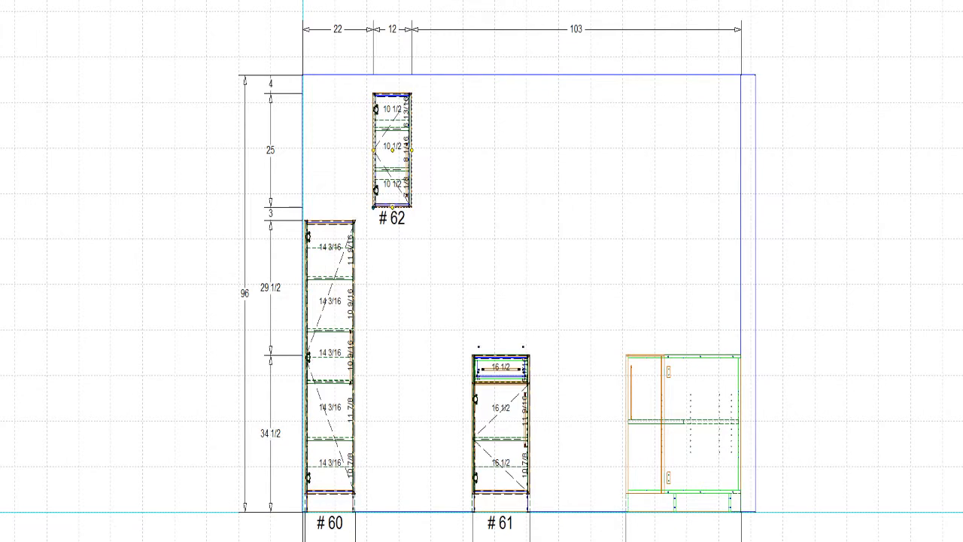
drag(392, 150, 129, 90)
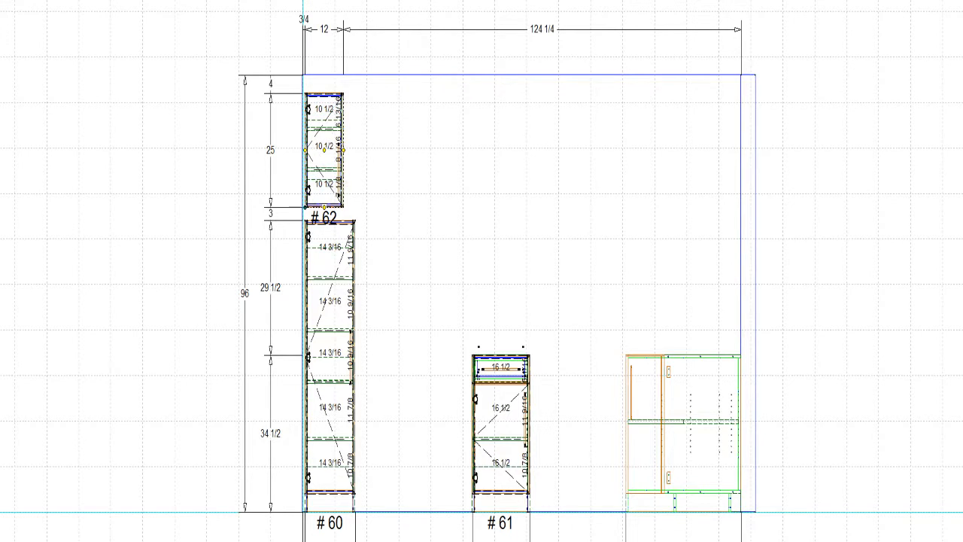
click(342, 345)
click(331, 154)
key(Return)
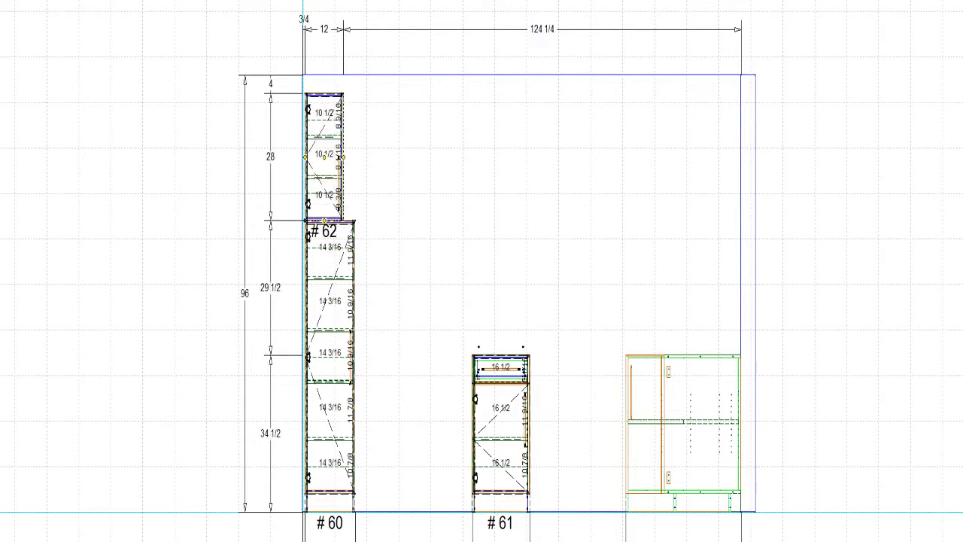
- Set the tall pantry's width to 16 and increase it to 16 1/4, leaving a 36 opening before the 18-wide base cabinet
click(316, 347)
scroll(431, 445, up, 1)
scroll(415, 446, down, 2)
middle_click(396, 452)
scroll(413, 367, up, 2)
middle_click(461, 146)
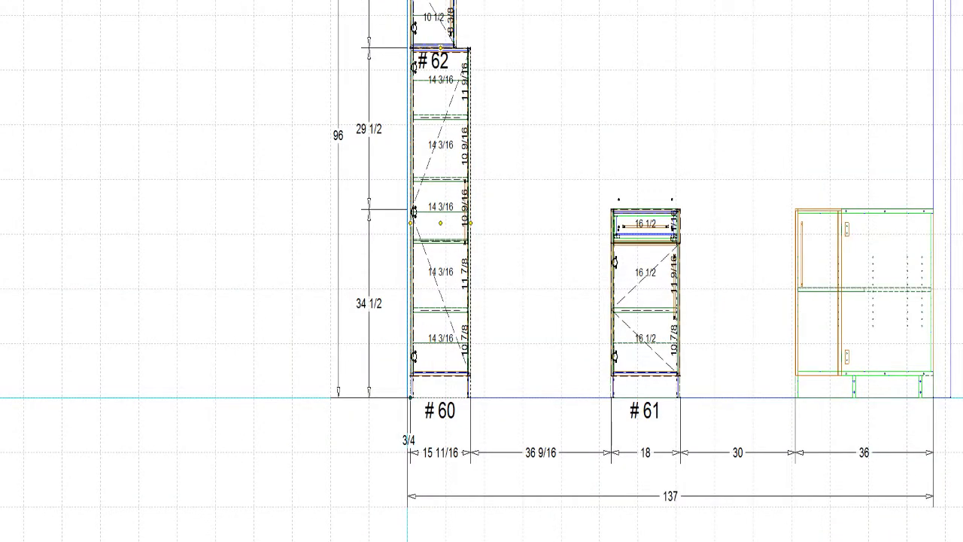
key(Return)
key(Right)
key(Return)
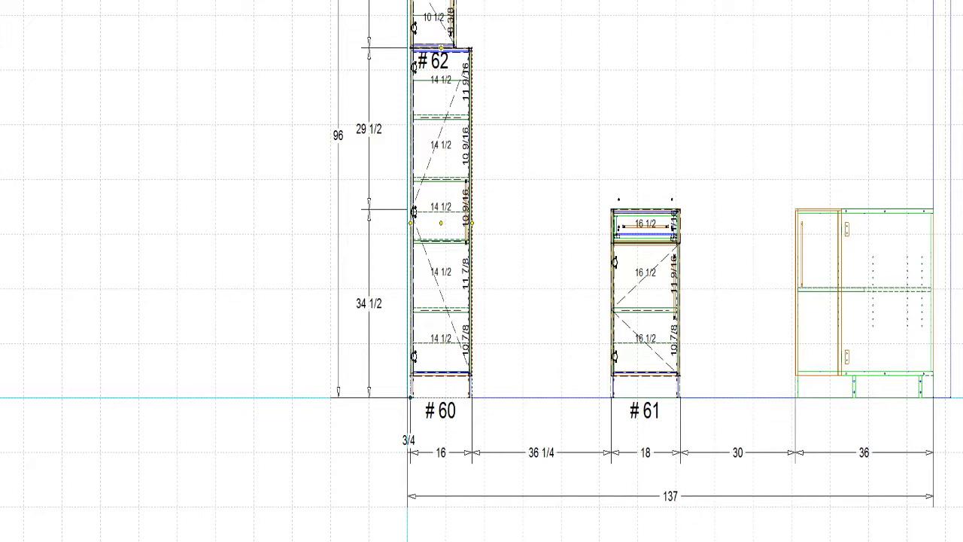
key(Return)
key(Right)
key(Return)
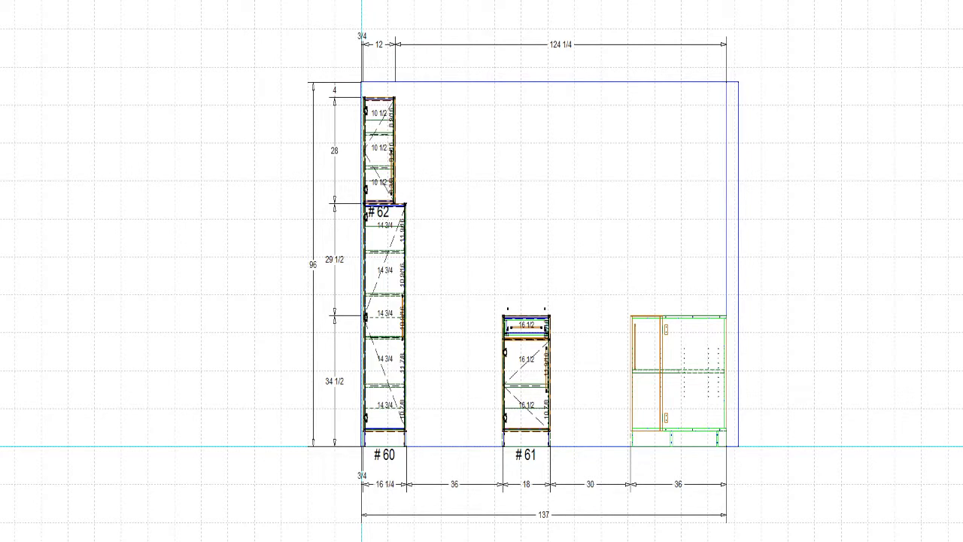
- Add a 3/4 tall end panel in the appliance opening and move it against the side of the 18-wide base cabinet
click(496, 260)
click(497, 262)
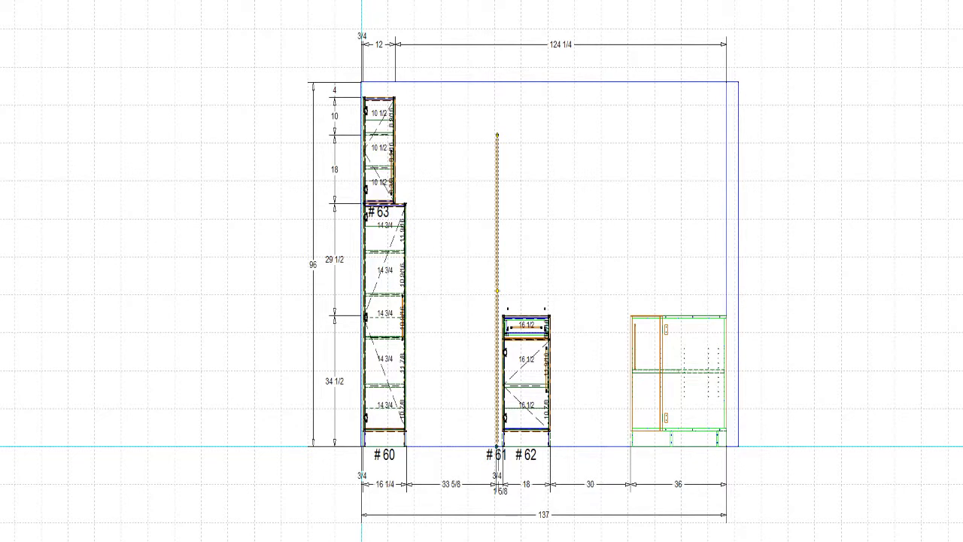
key(Right)
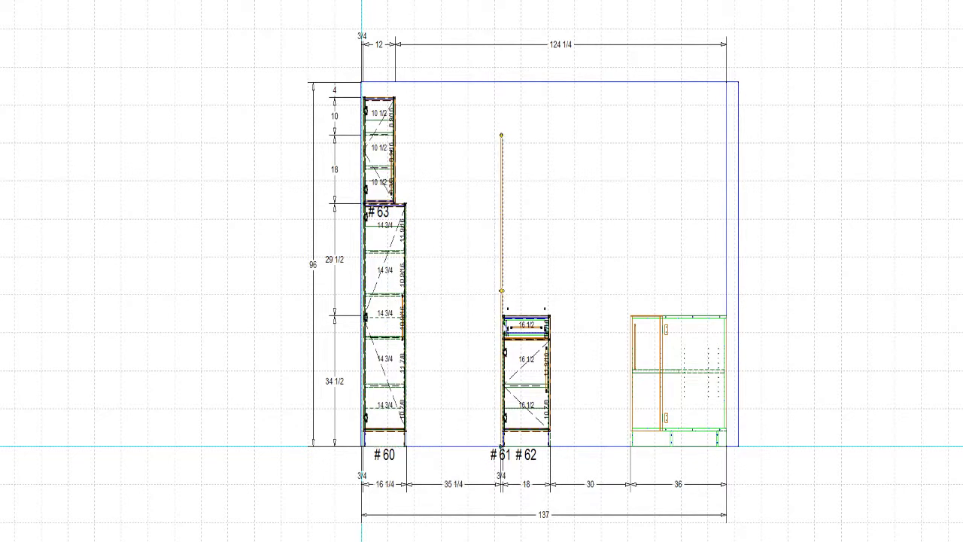
click(519, 371)
- Set the tall pantry's width to 15 1/2 to leave a 36 opening up to the tall end panel
click(377, 391)
scroll(456, 479, up, 3)
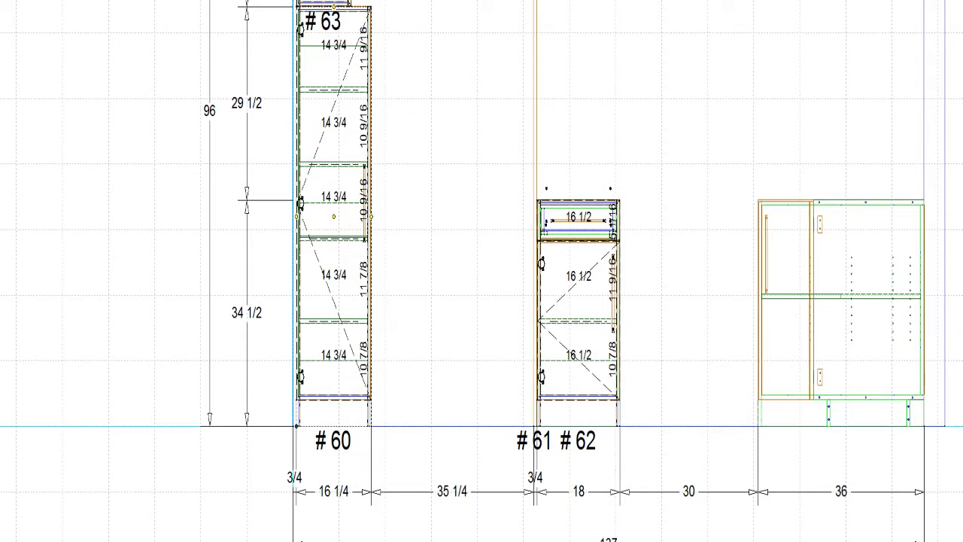
key(Return)
key(Right)
key(Return)
- Set the width of the upper cabinet above the pantry to 15 1/2 to match the pantry below
middle_click(405, 130)
click(402, 113)
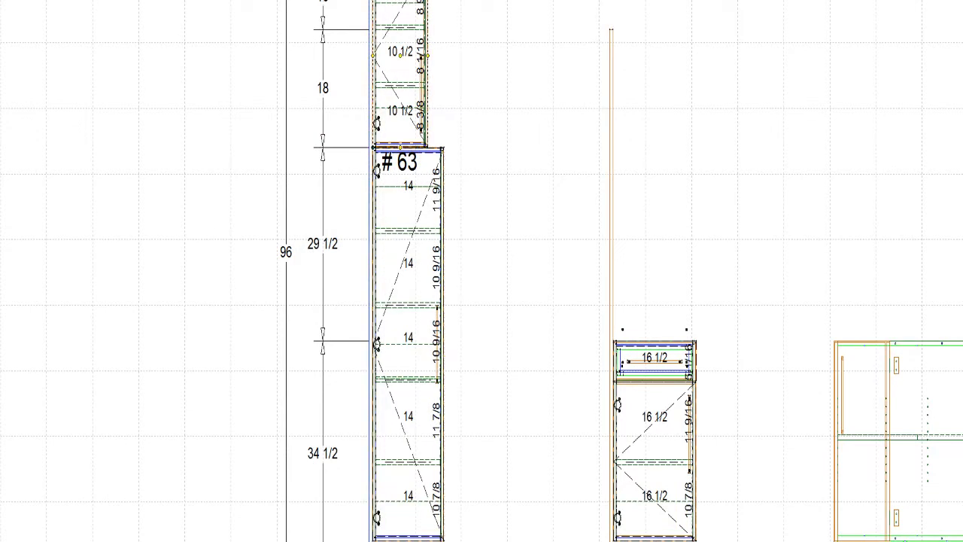
key(Return)
key(Left)
key(Left)
key(Return)
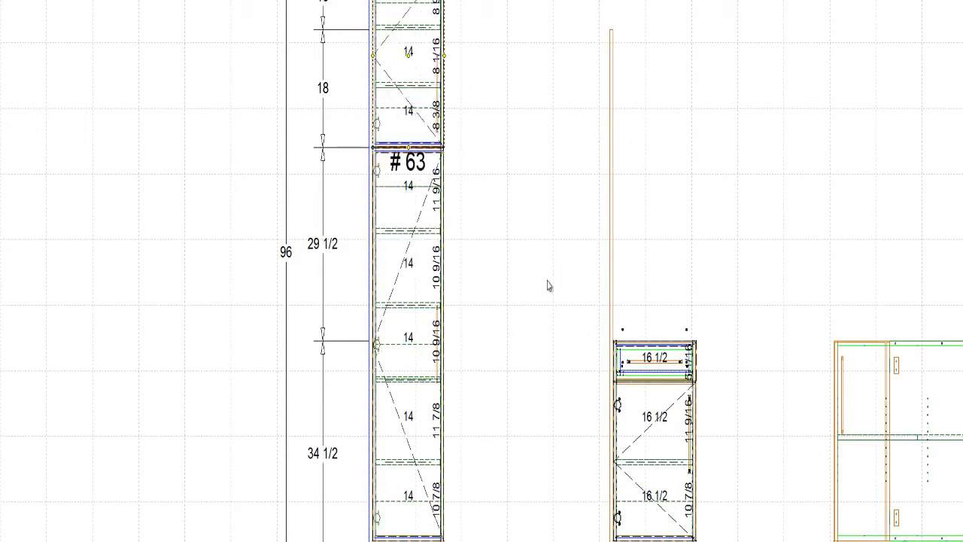
- Increase the tall end panel's height so its top aligns with the upper cabinet, 4 below the wall's top
scroll(538, 256, down, 2)
click(587, 278)
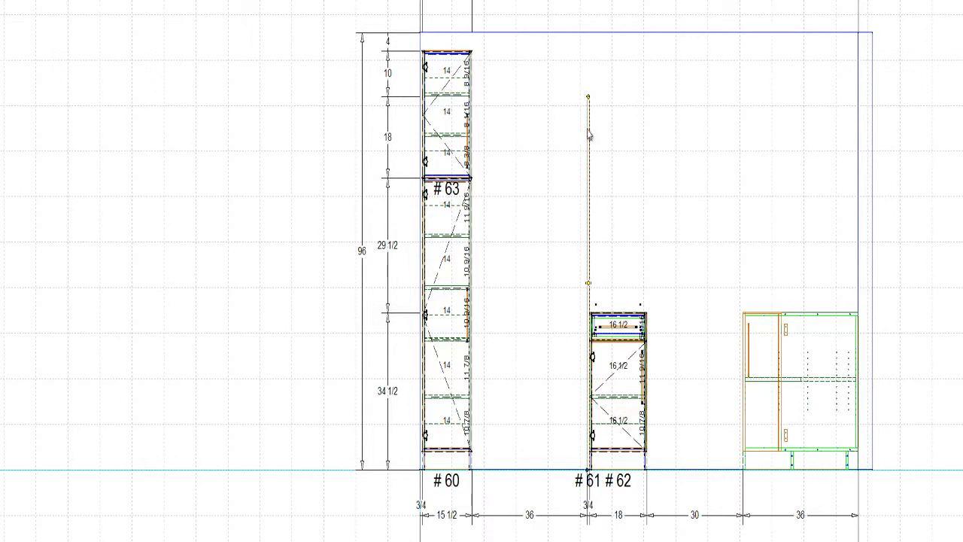
key(Return)
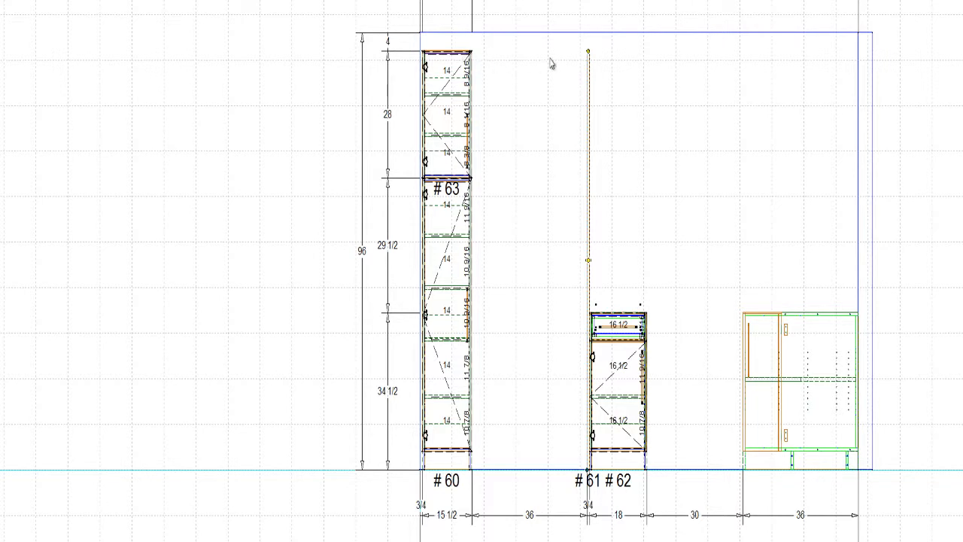
- Place a 36-wide two-door upper cabinet between the pantry's upper cabinet and the tall panel, and set its height to 20
click(441, 119)
click(194, 155)
click(531, 139)
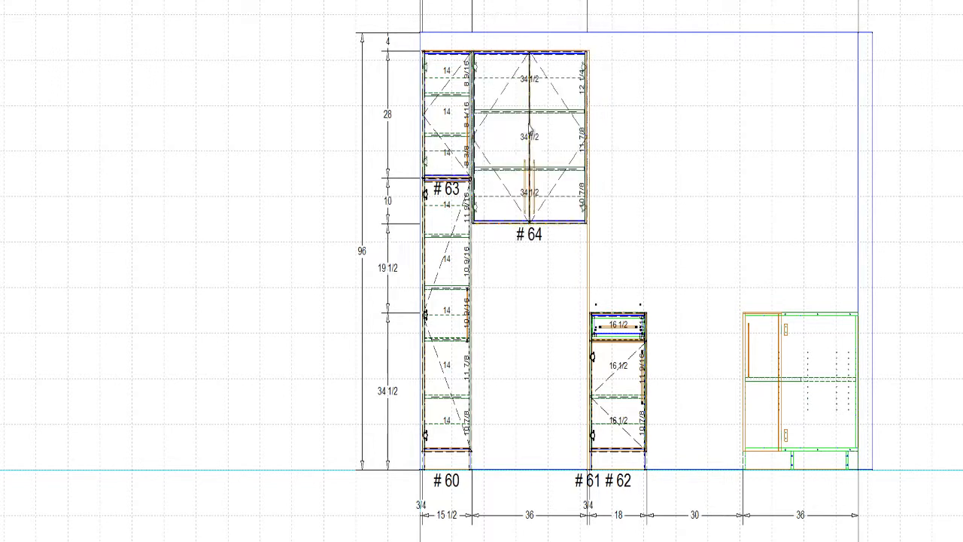
scroll(538, 229, up, 1)
scroll(533, 322, down, 3)
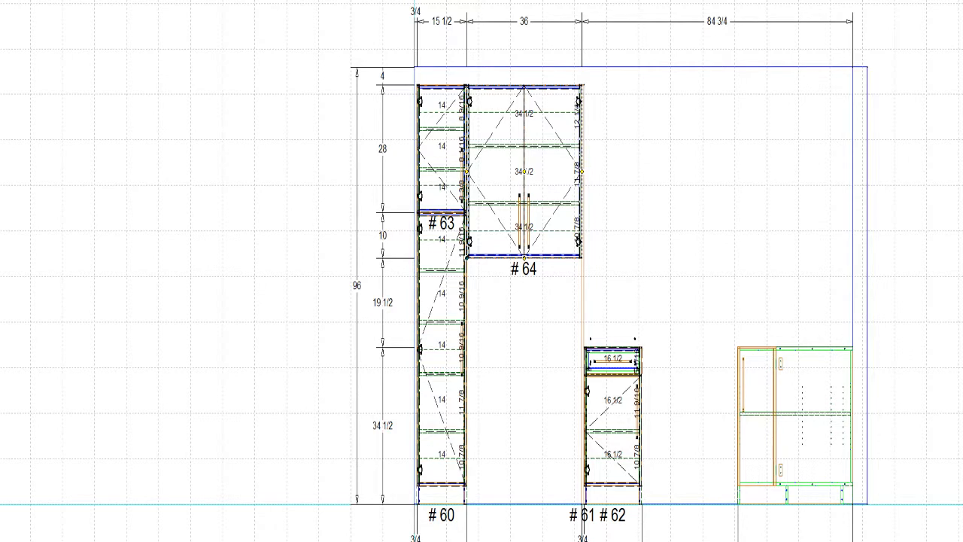
key(Return)
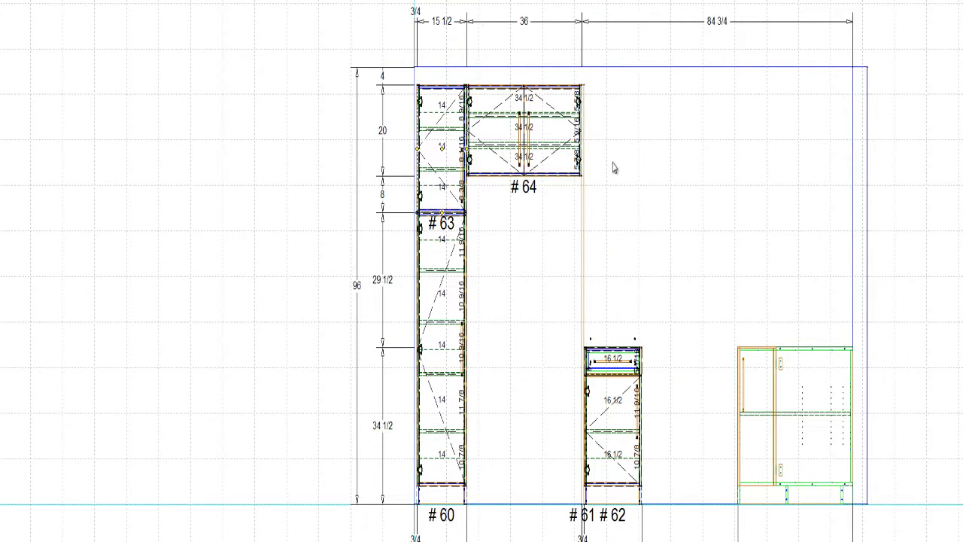
- Inspect the pantry, upper cabinets and tall end panel from several angles in the 3D view
right_click(585, 203)
click(522, 219)
click(79, 1)
mouse_move(651, 217)
middle_down()
mouse_move(465, 246)
mouse_move(115, 238)
mouse_move(333, 215)
mouse_move(322, 346)
middle_up()
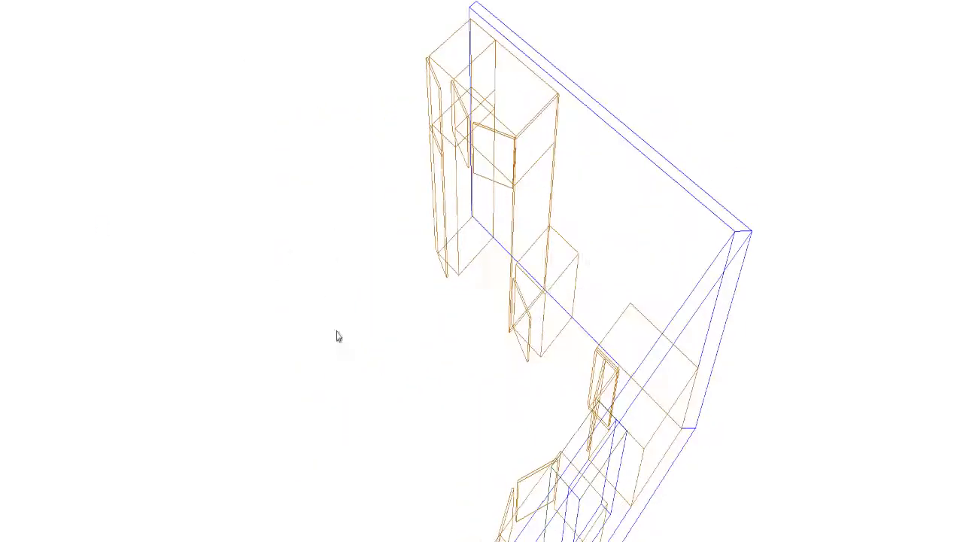
scroll(526, 315, up, 3)
scroll(526, 315, up, 5)
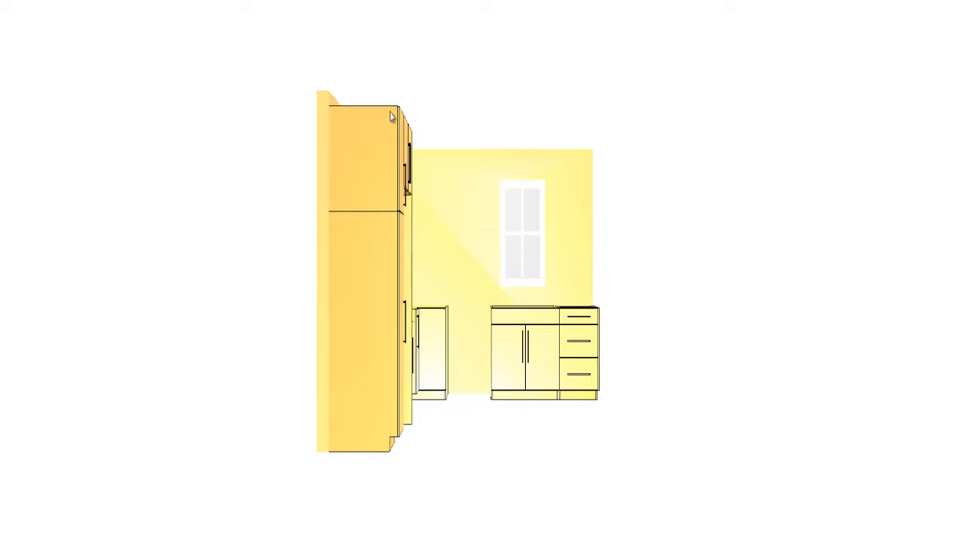
middle_drag(335, 74, 74, 118)
middle_drag(361, 125, 217, 232)
middle_drag(369, 234, 373, 234)
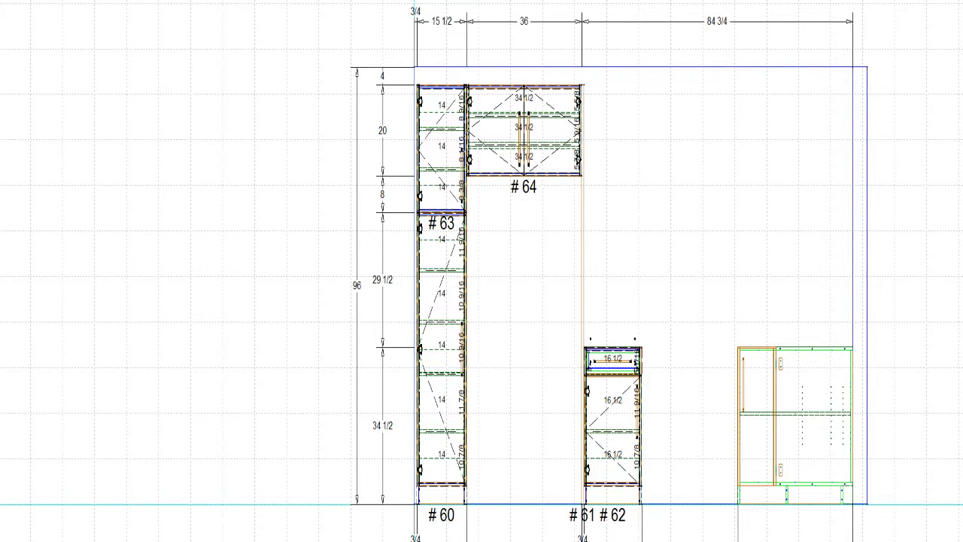
- Place a 12-wide upper cabinet against the tall panel, copy the panel to the pantry's outer side, and check the layout in 3D
click(595, 166)
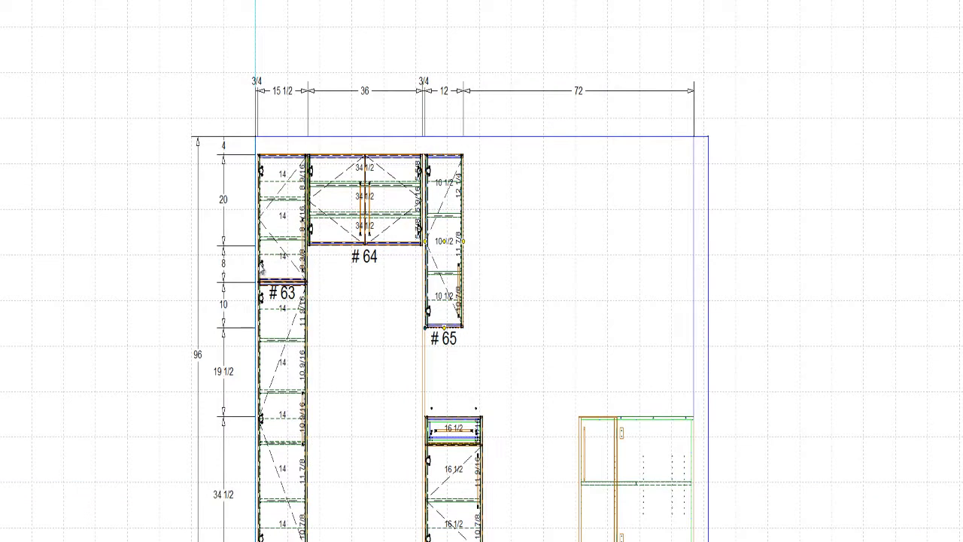
right_click(426, 356)
click(425, 356)
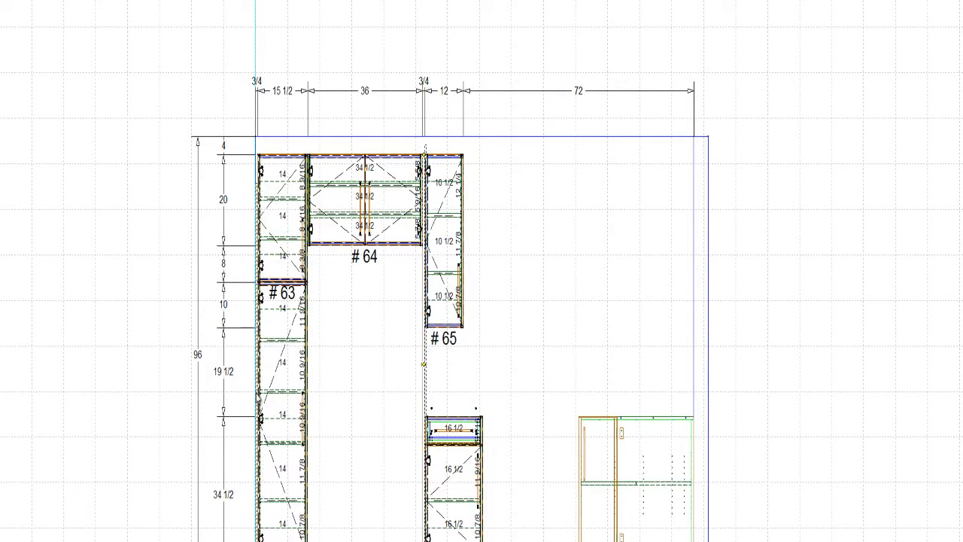
click(263, 380)
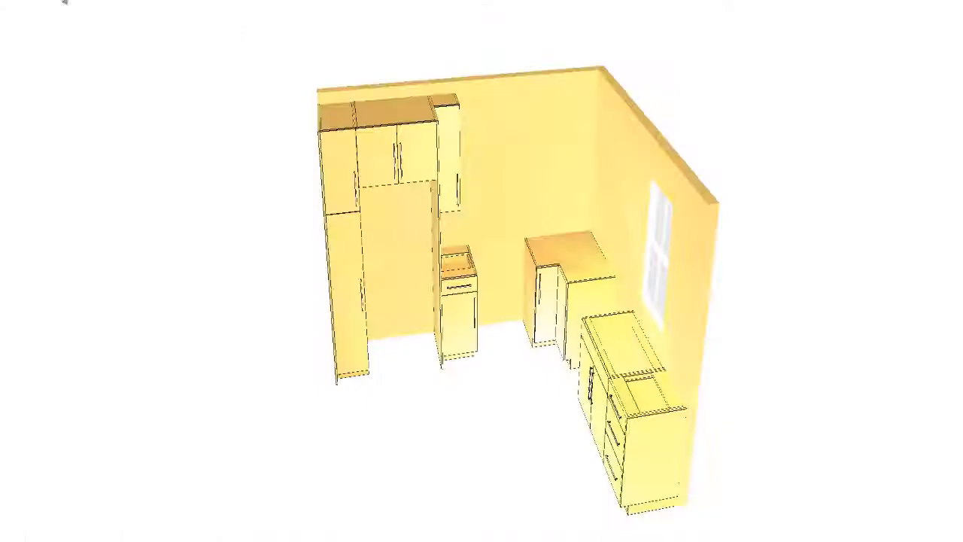
drag(323, 151, 301, 199)
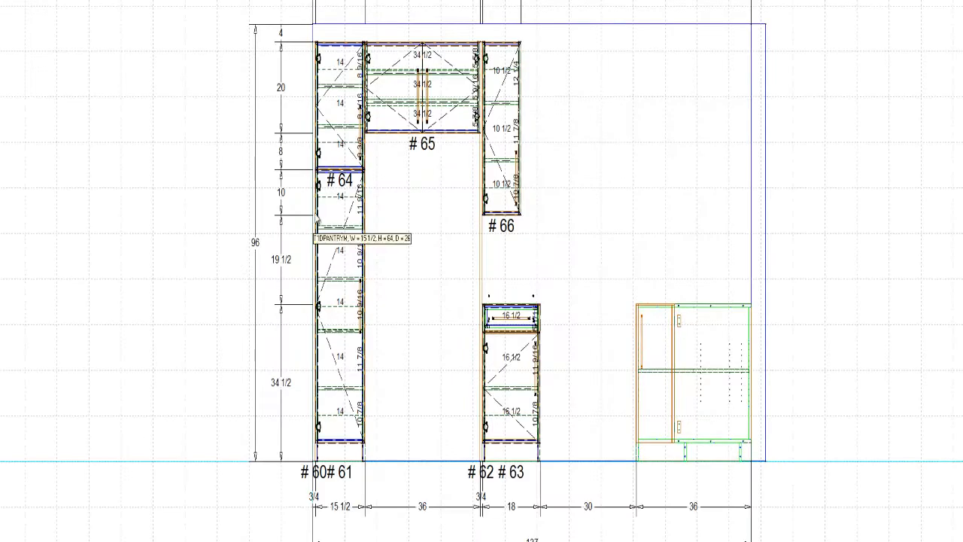
- Shorten the tall end panel on the pantry's outer side by 4 and raise it 4 off the floor
click(309, 229)
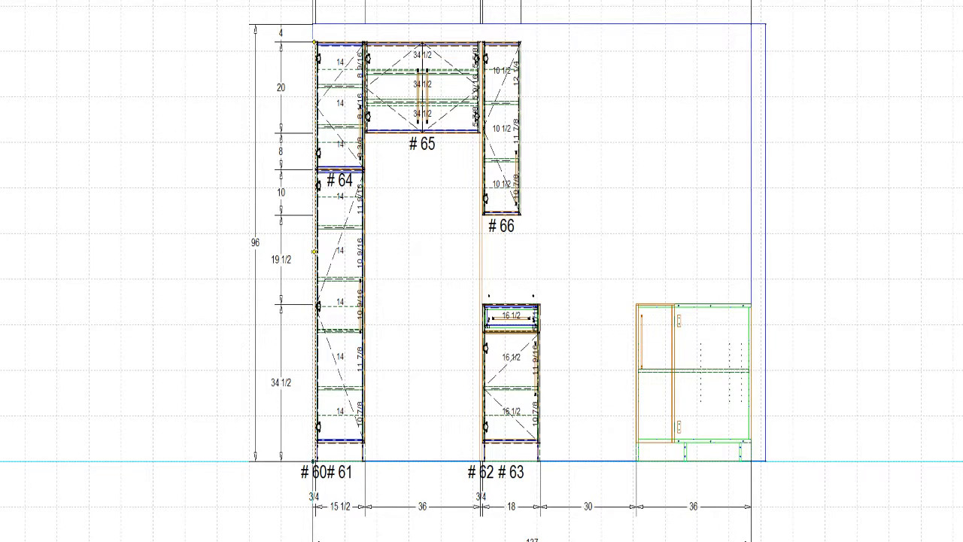
key(Return)
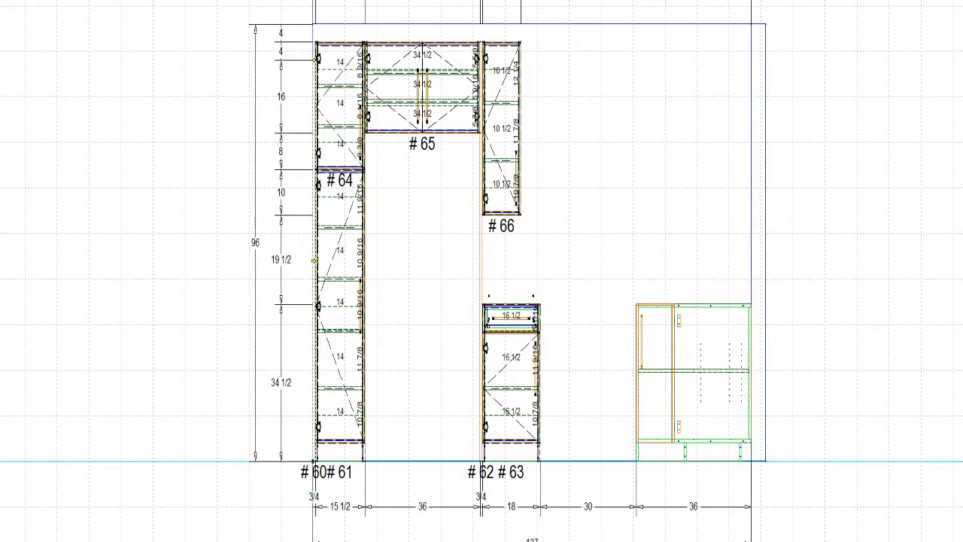
key(Return)
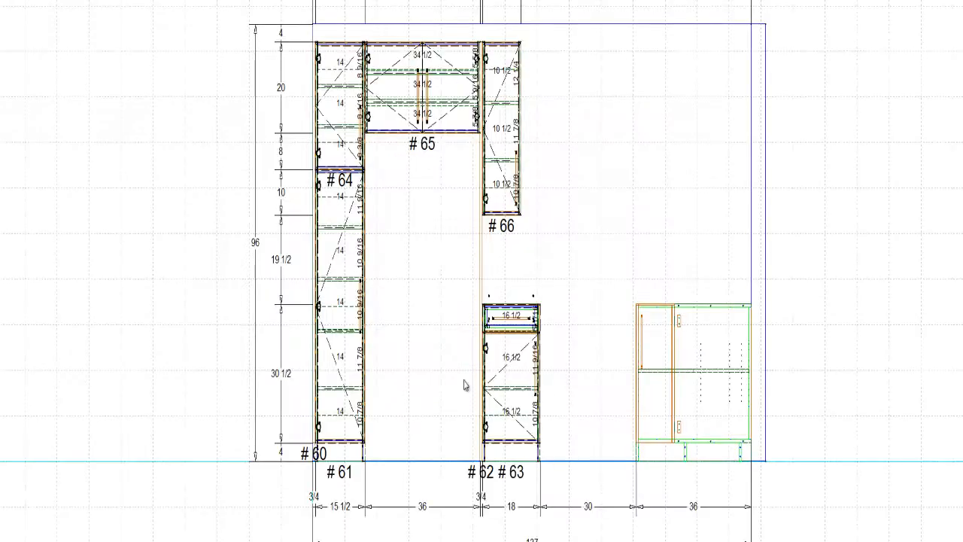
- Shorten the tall end panel next to the base cabinet by 4 and raise it 4 off the floor
click(481, 282)
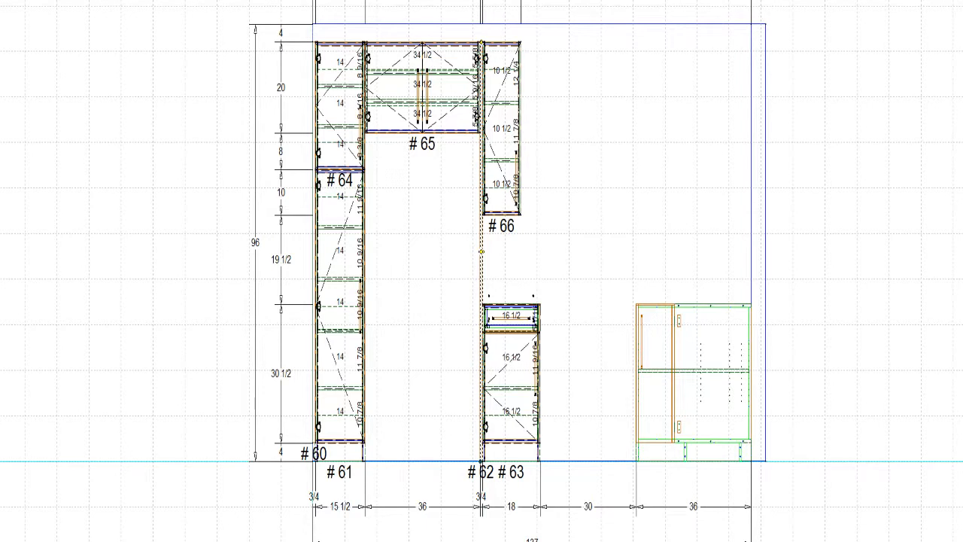
key(Return)
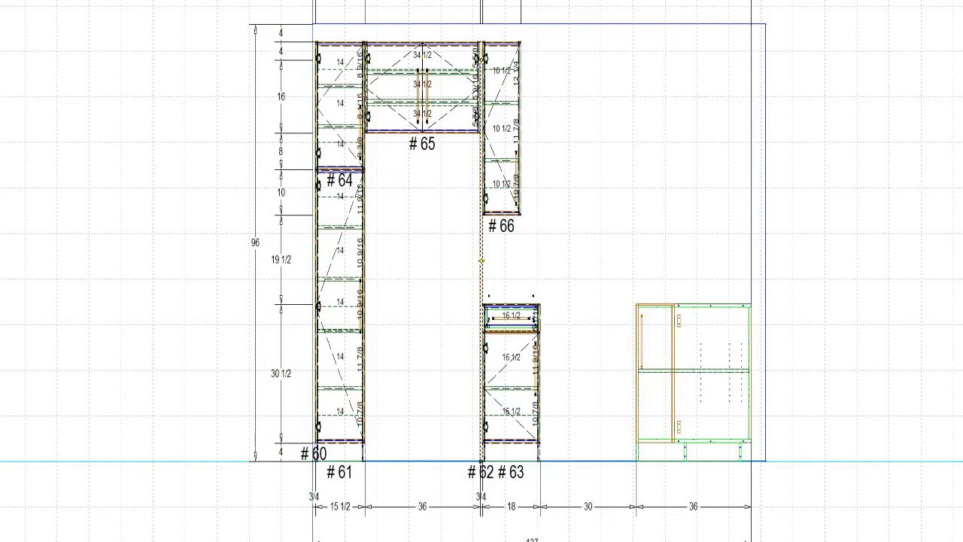
key(ctrl+z)
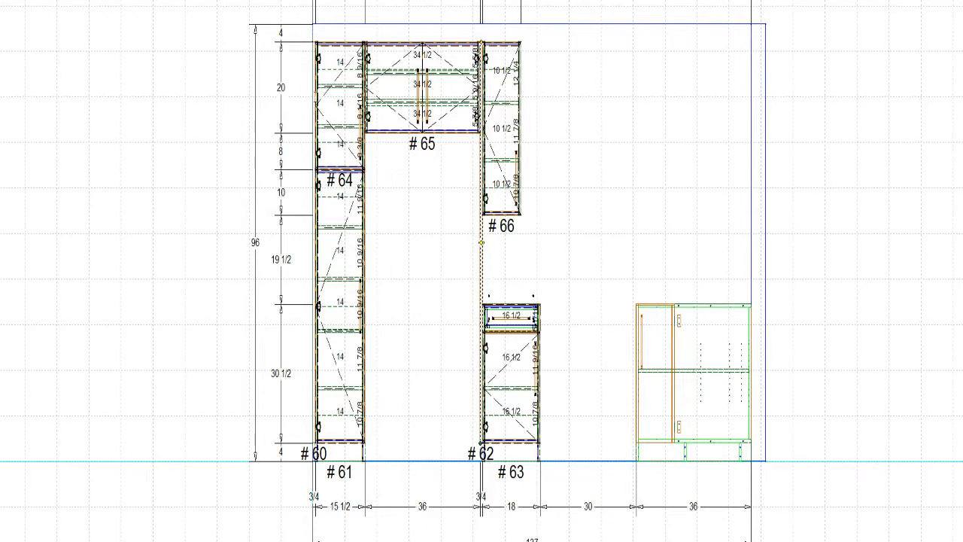
- Place a 15-high two-door upper cabinet over the 30-wide appliance opening and set its width to 30, stretching both sides
click(495, 122)
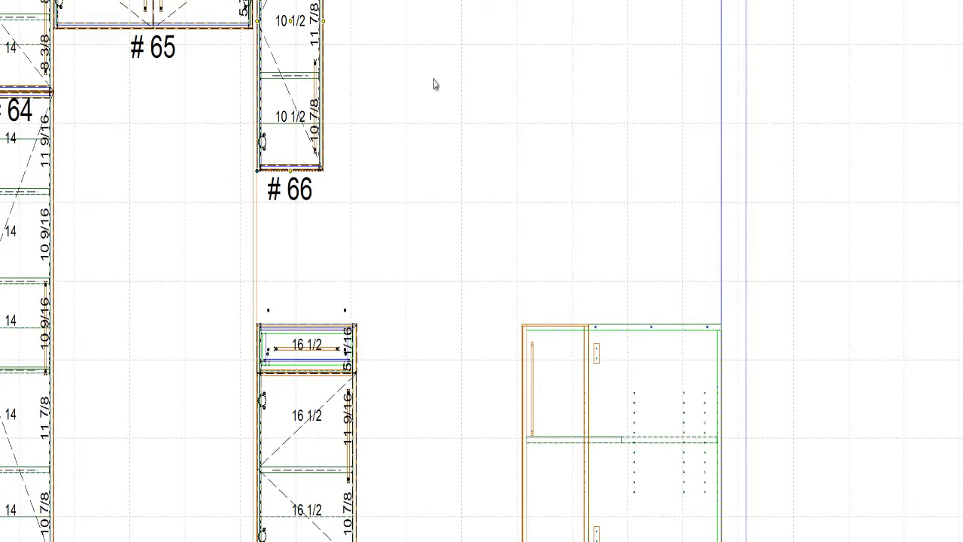
key(Escape)
click(442, 53)
scroll(440, 53, down, 2)
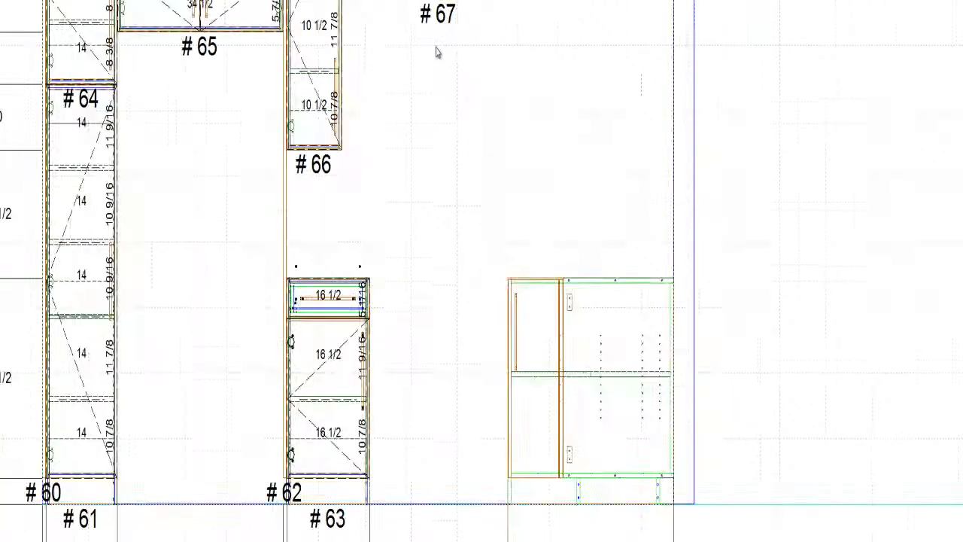
middle_drag(467, 58, 483, 284)
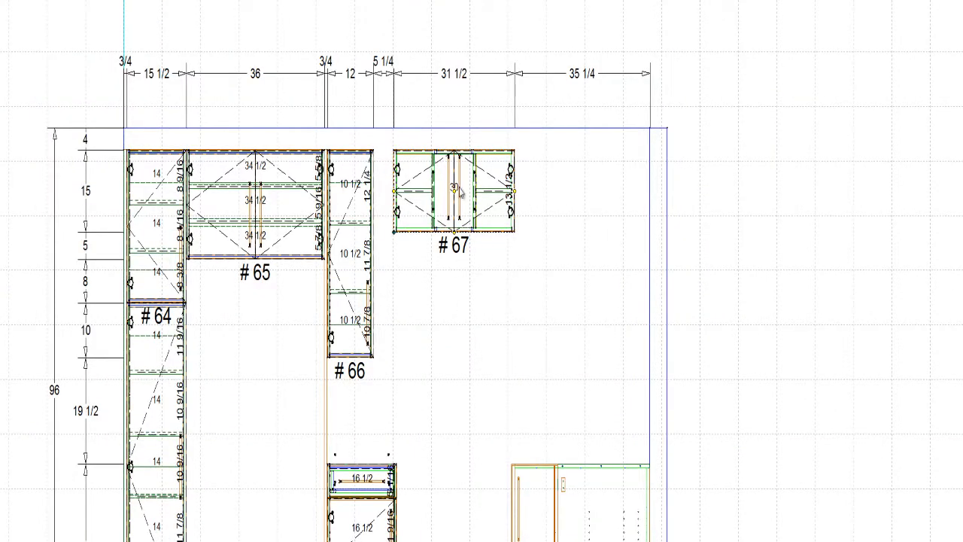
scroll(469, 382, down, 3)
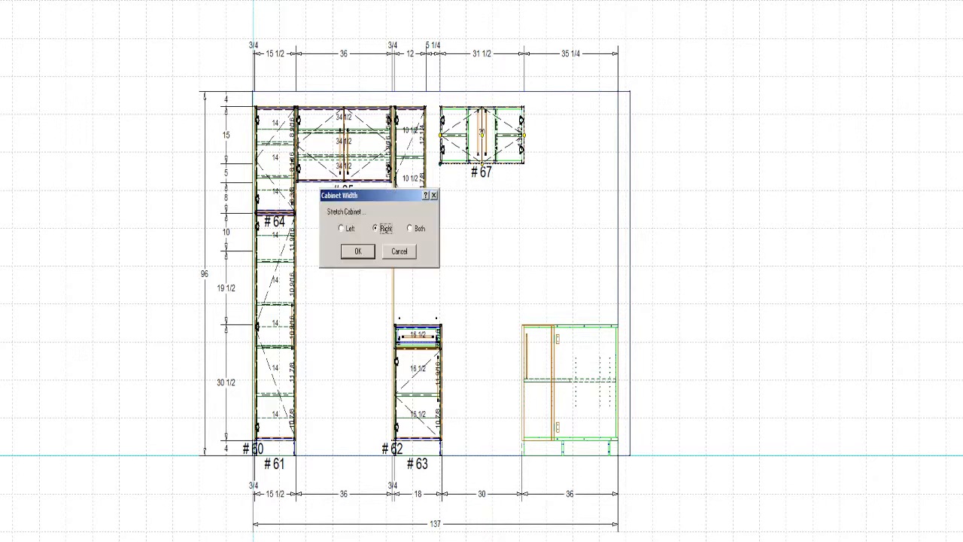
key(Return)
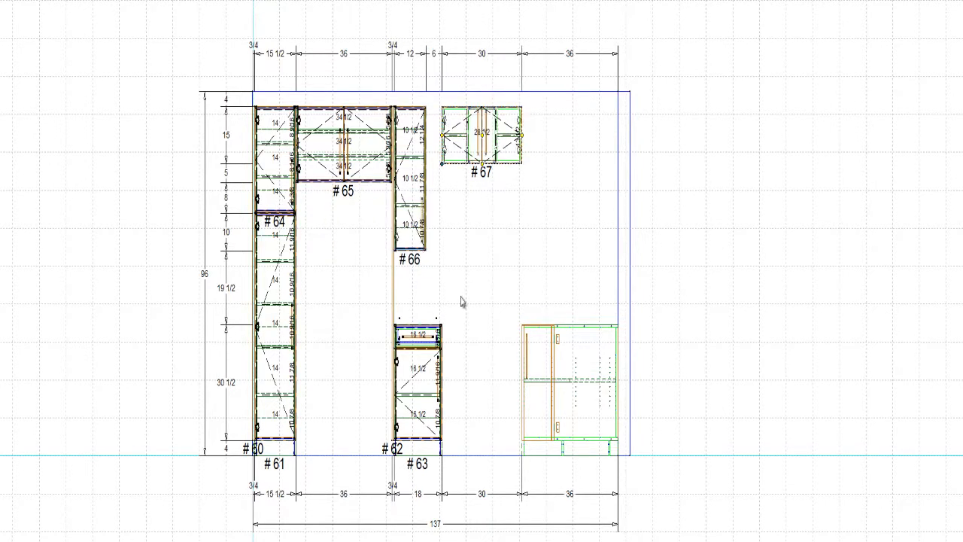
- Widen the 12-wide upper cabinet to 18 to meet the short upper cabinet, and check the layout in 3D
scroll(519, 210, up, 2)
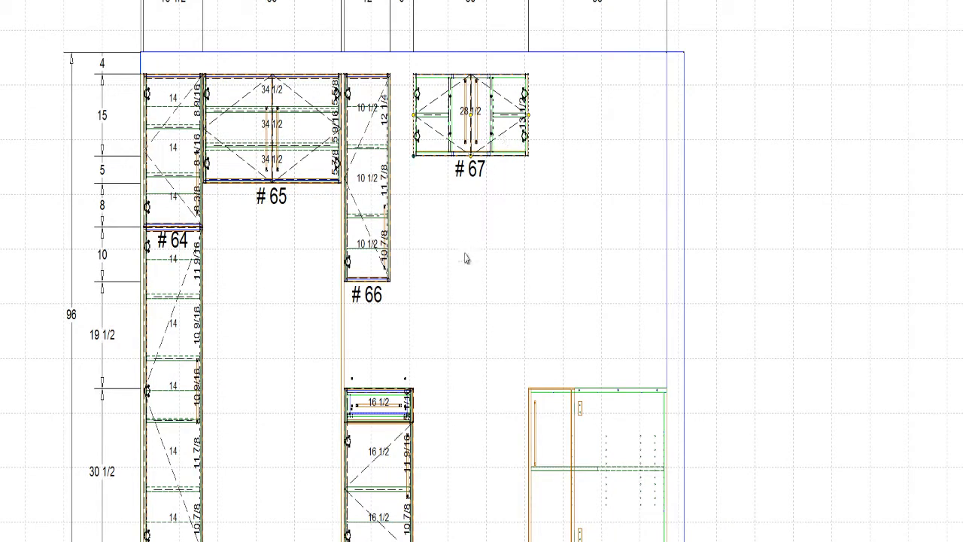
click(386, 194)
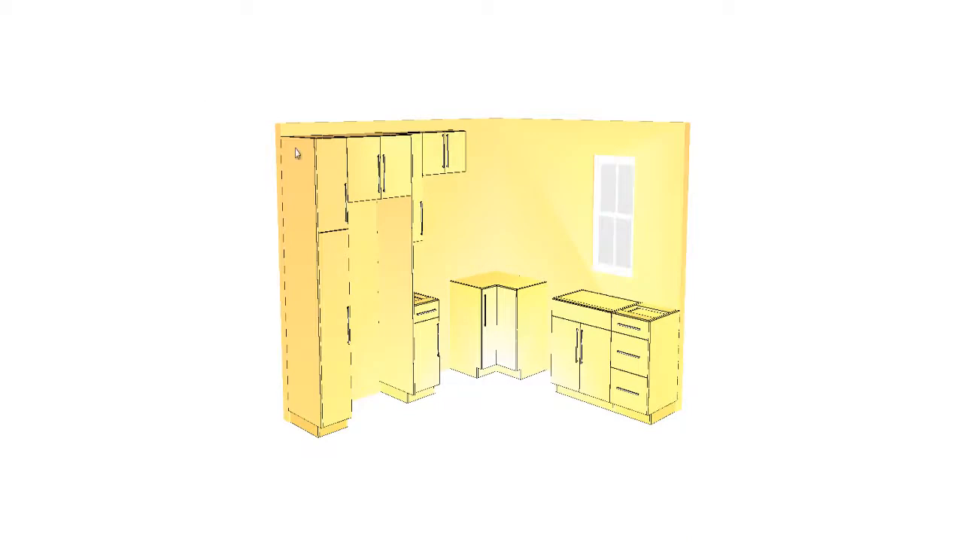
middle_drag(296, 153, 240, 285)
scroll(558, 163, up, 1)
scroll(558, 162, up, 4)
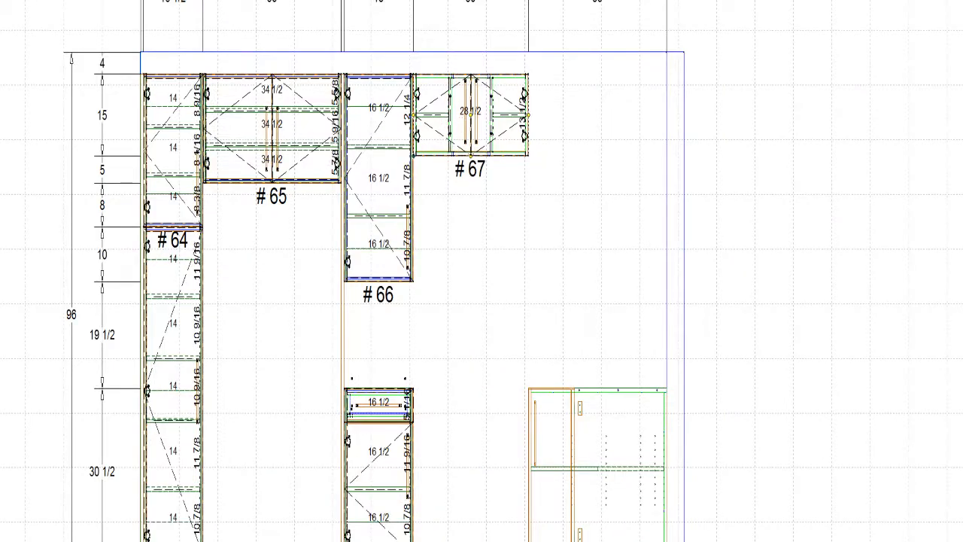
- Set the short upper cabinet's width to 31 1/2, stretching both sides, and reduce its neighbour beside the tall panel to 17 1/4
key(Return)
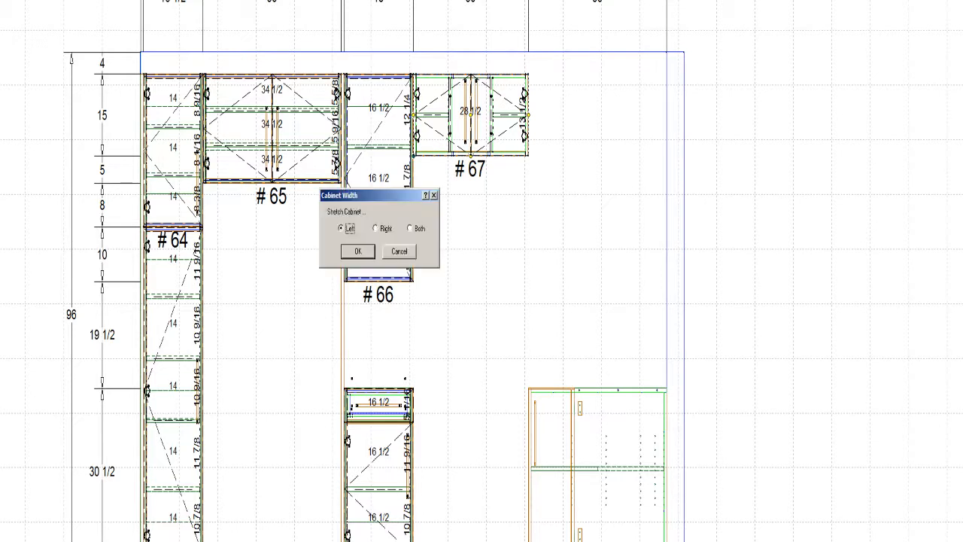
key(Return)
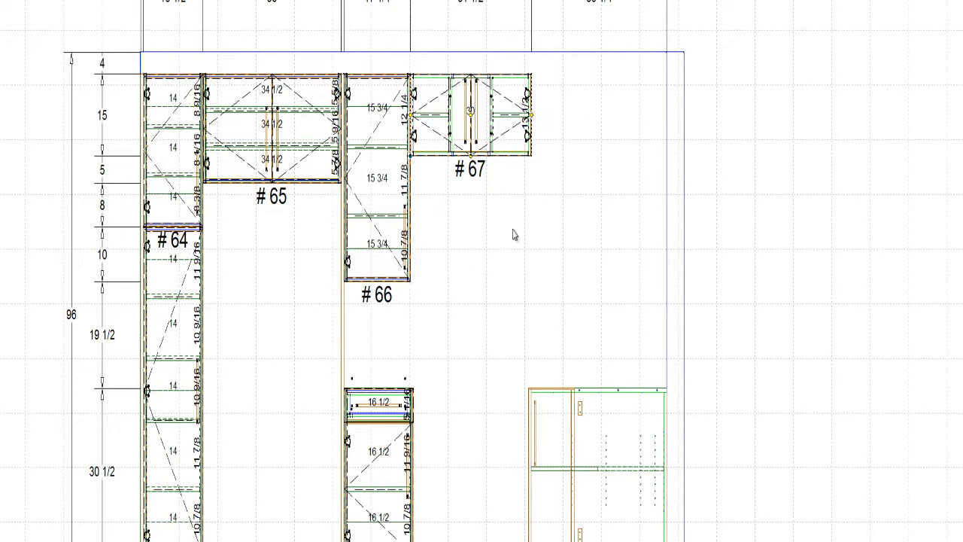
- Copy the 17 1/4-wide upper cabinet to the other side of the short upper cabinet and narrow the copy to 9 1/4
click(369, 213)
right_click(369, 209)
click(372, 210)
click(555, 180)
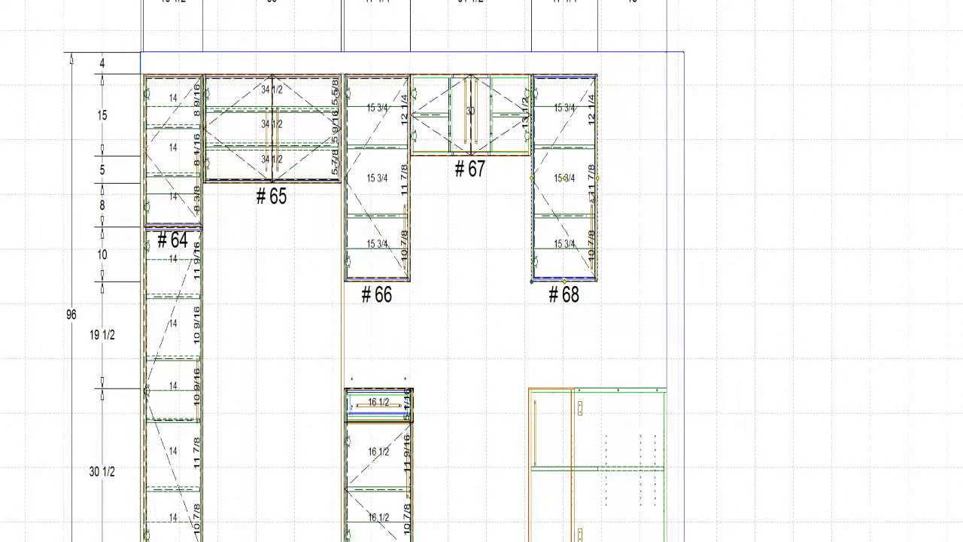
drag(596, 183, 565, 187)
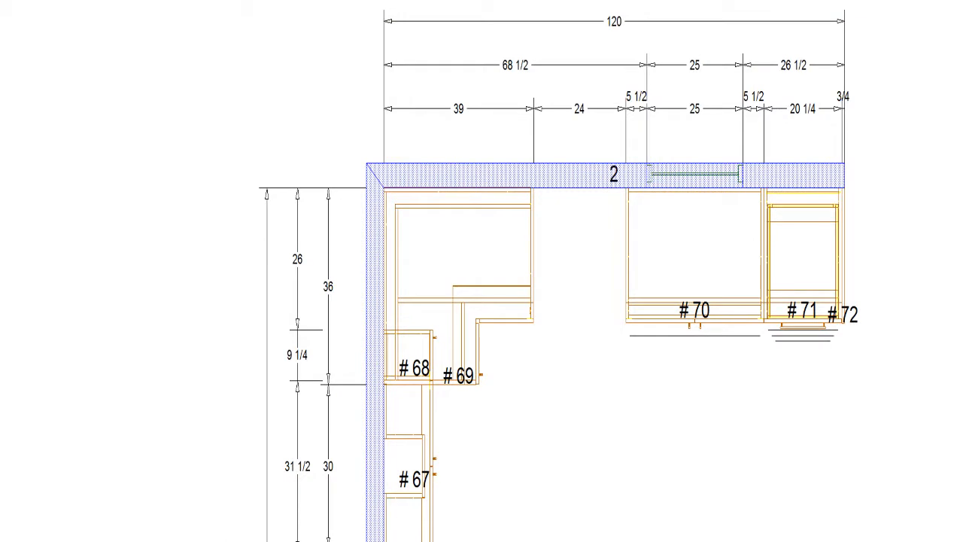
- Place a 24 by 24 diagonal upper cabinet in the room corner and stretch the adjacent upper cabinet to 11 1/4 to meet it
click(426, 245)
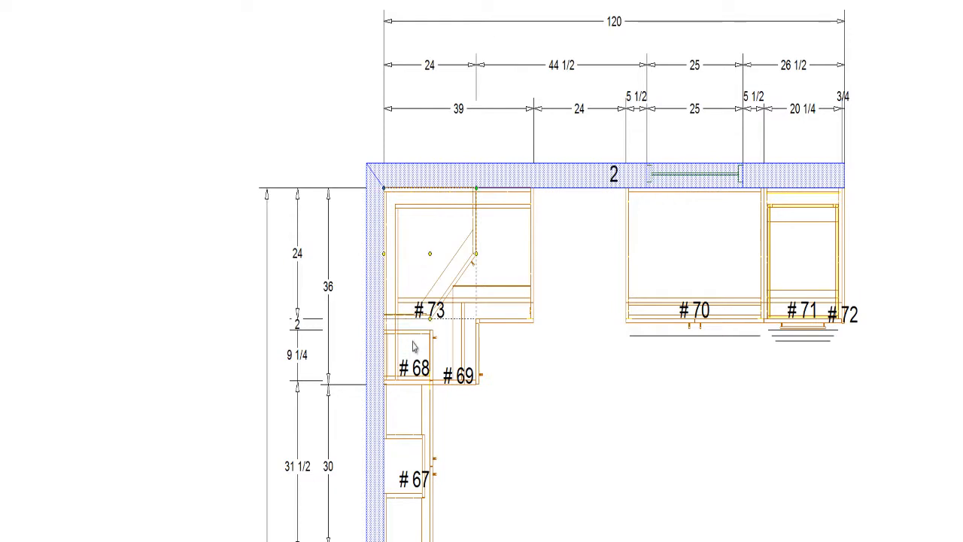
click(403, 343)
drag(407, 331, 406, 318)
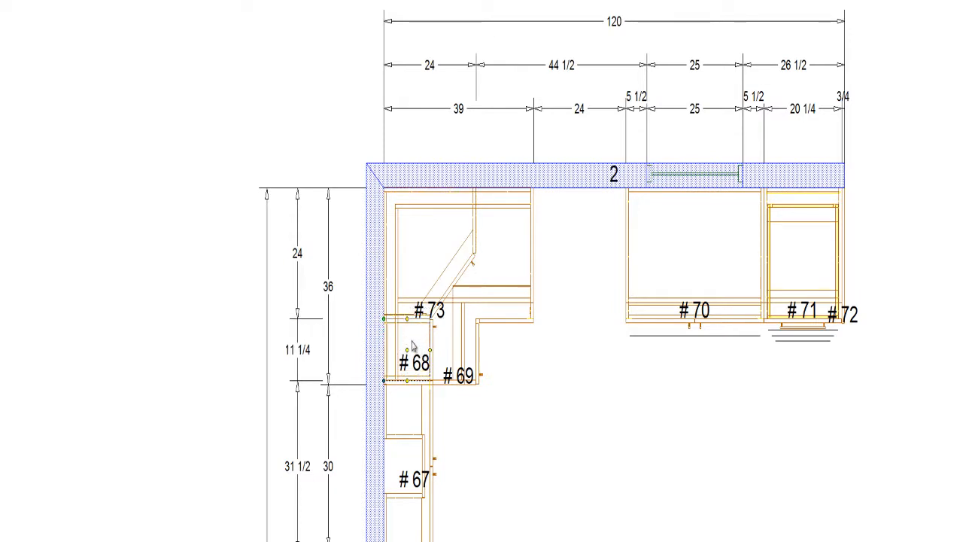
- Move the door hinges of the 11 1/4-wide upper cabinet to the opposite side and return to the wall elevation
double_click(416, 345)
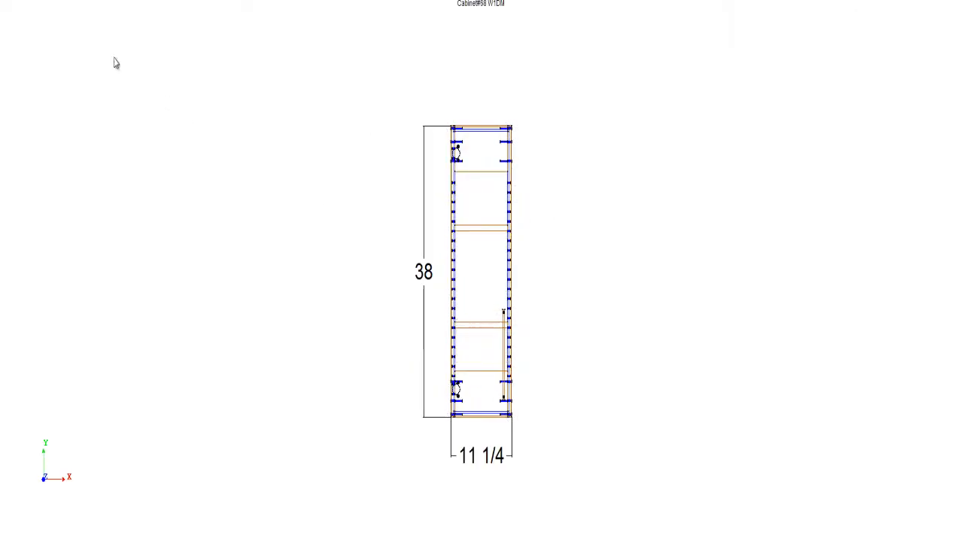
click(21, 2)
click(498, 351)
drag(501, 351, 467, 357)
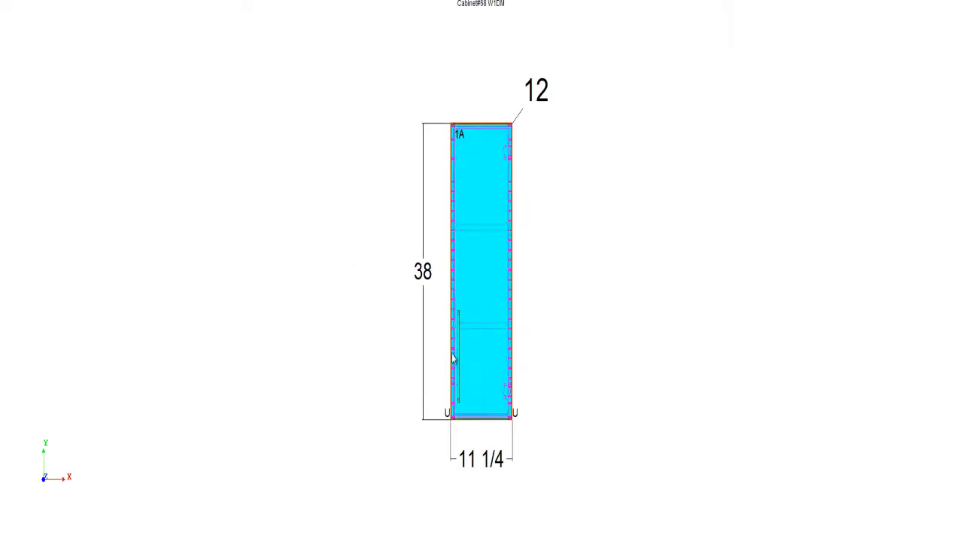
click(357, 317)
click(21, 3)
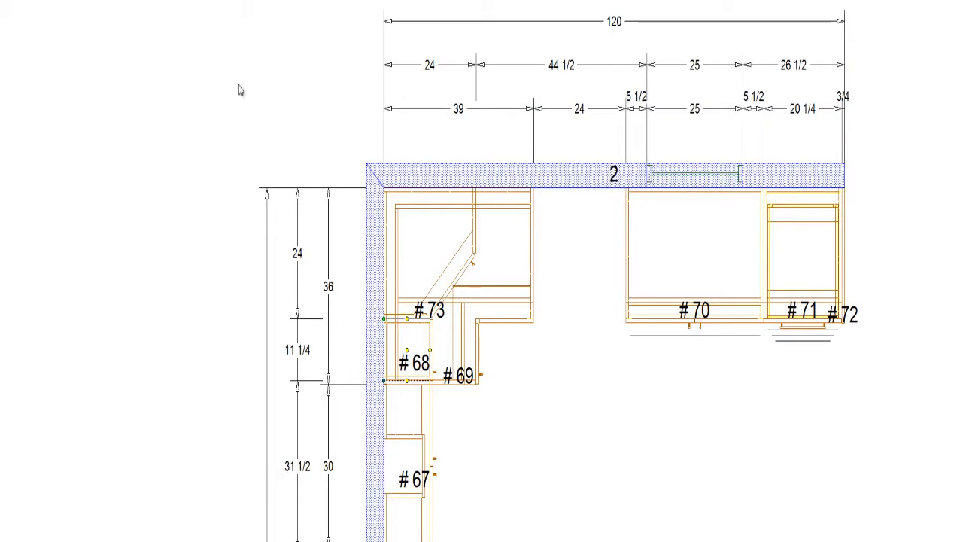
click(35, 3)
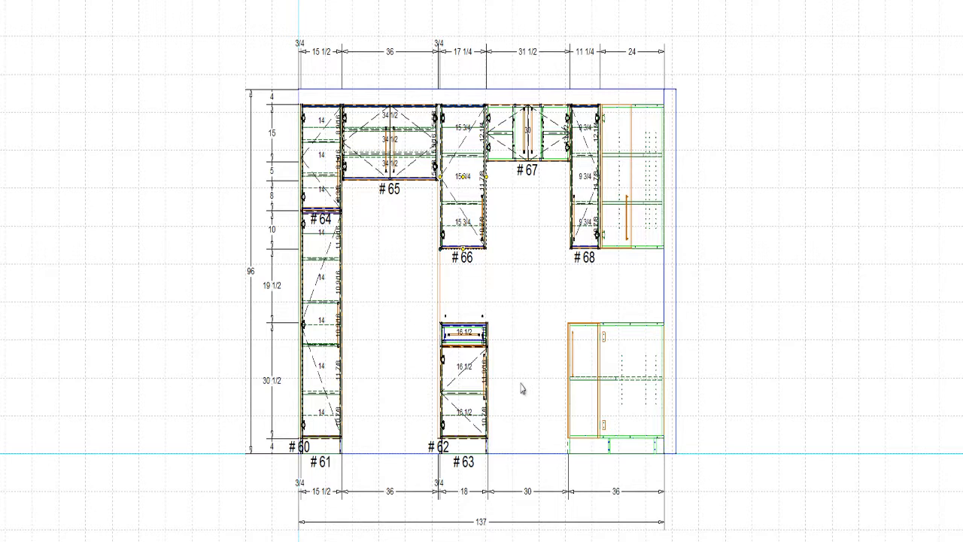
- Set the width of the upper cabinet beside the tall panel to 15 1/4, keeping it against the panel
scroll(530, 338, up, 2)
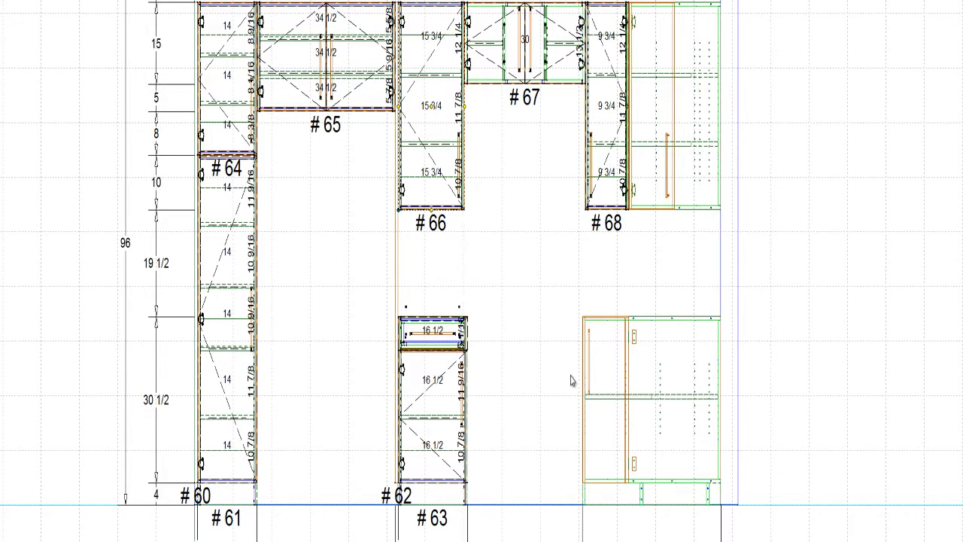
scroll(559, 233, down, 2)
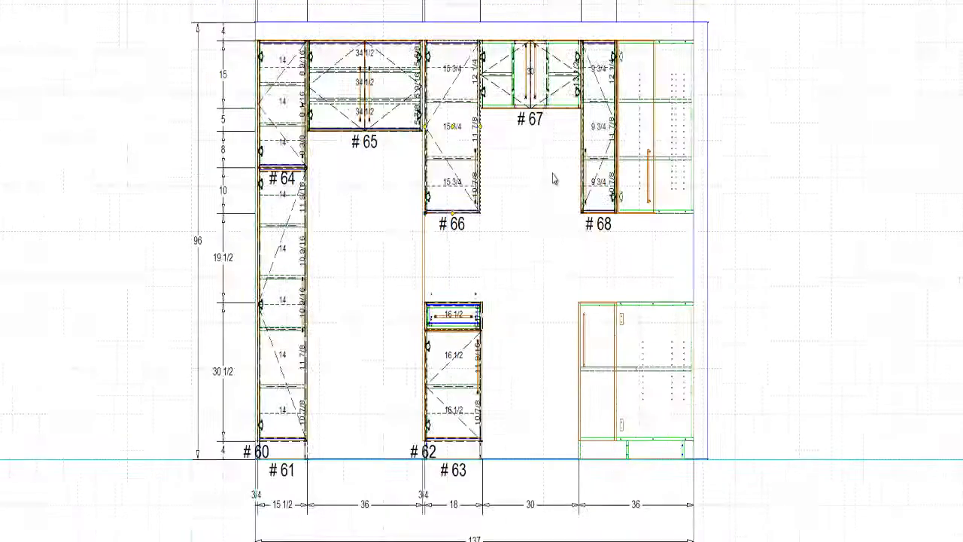
scroll(559, 182, up, 2)
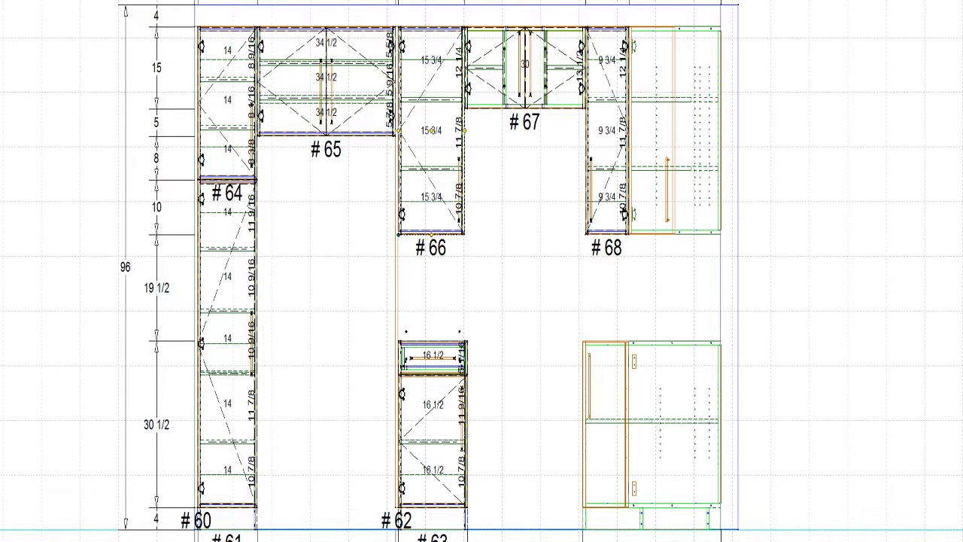
key(Return)
key(Return)
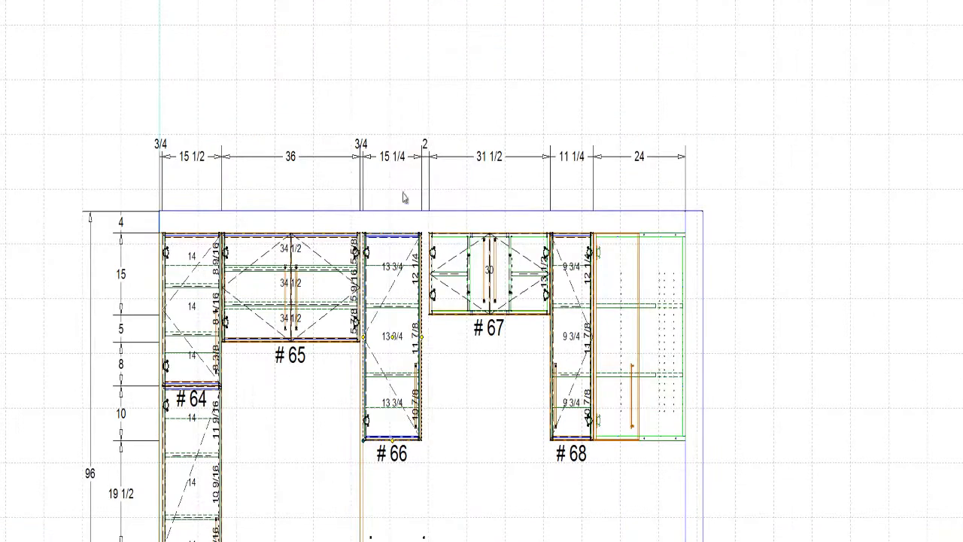
- Shift the short upper cabinet against the 15 1/4-wide one and stretch the cabinet on its other side to 13 1/4
click(471, 326)
key(ctrl+Left)
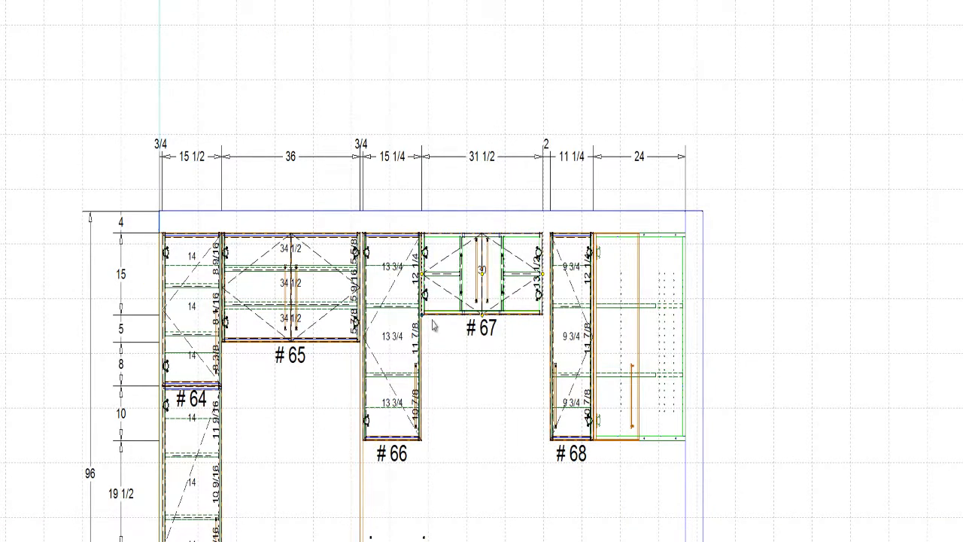
click(564, 328)
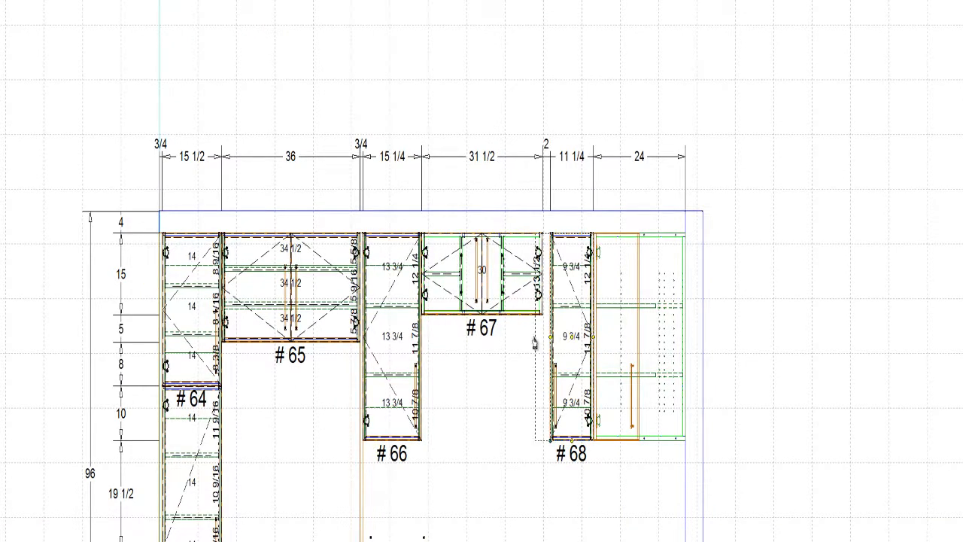
shift+click(535, 343)
- Make both upper cabinets flanking the short one 14 1/4 wide, moving the short cabinet over to close the gap
click(389, 301)
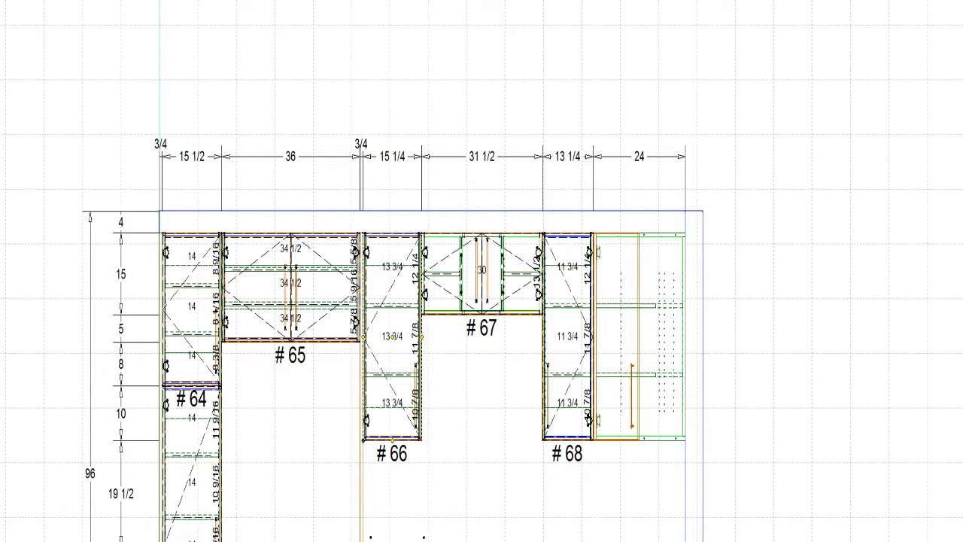
key(Return)
key(Return)
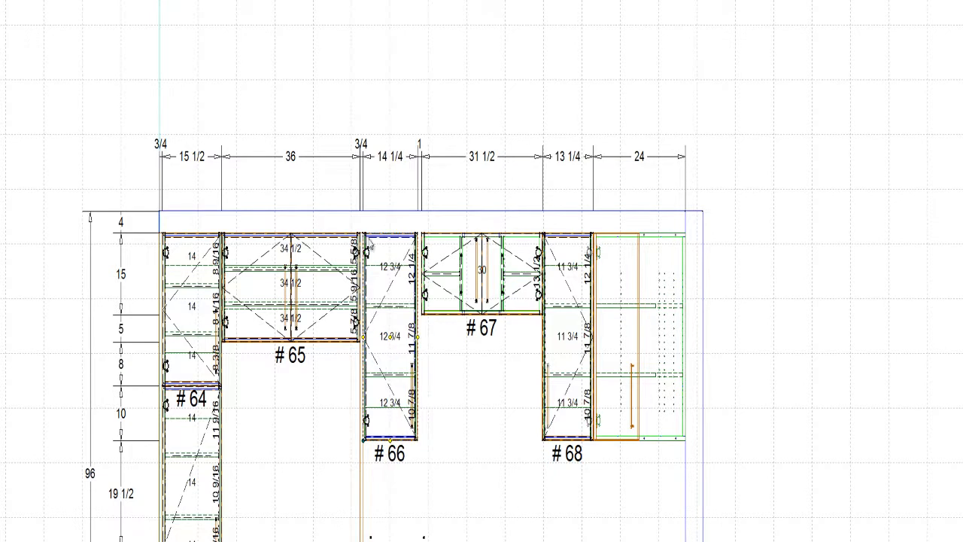
drag(483, 272, 475, 273)
click(582, 299)
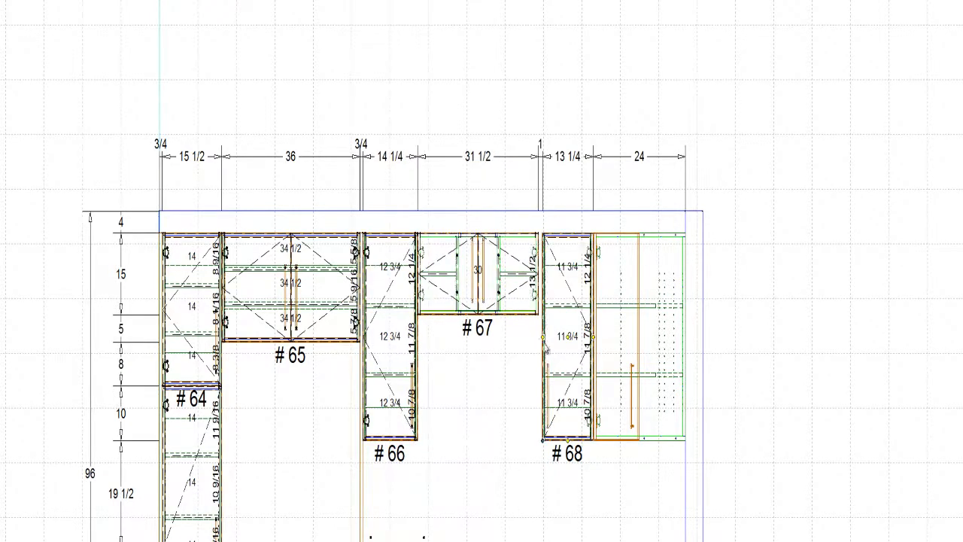
drag(541, 344, 539, 347)
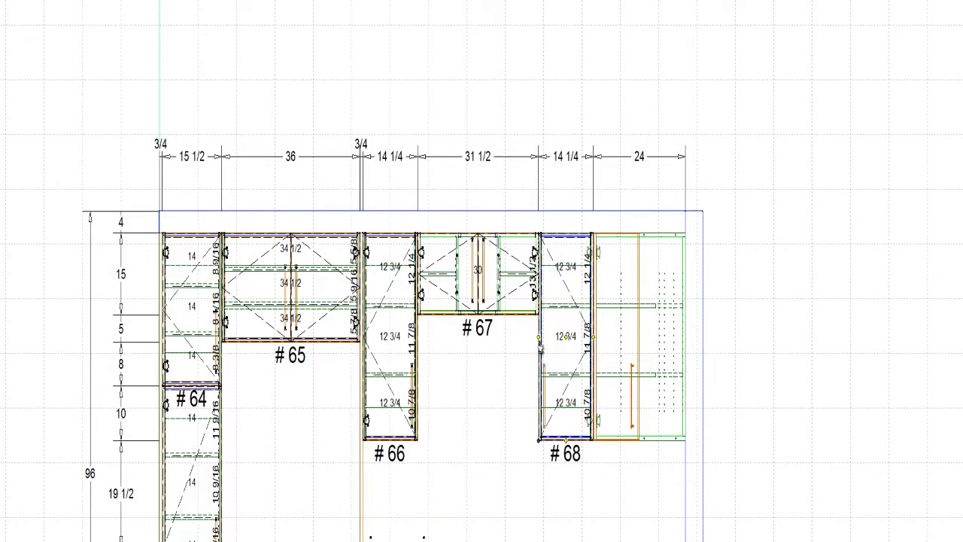
- Set the width of the drawer-and-door base cabinet beside the tall panel to 14 1/4, keeping it against the panel
middle_click(493, 486)
scroll(508, 244, down, 1)
scroll(479, 141, up, 1)
scroll(479, 148, up, 1)
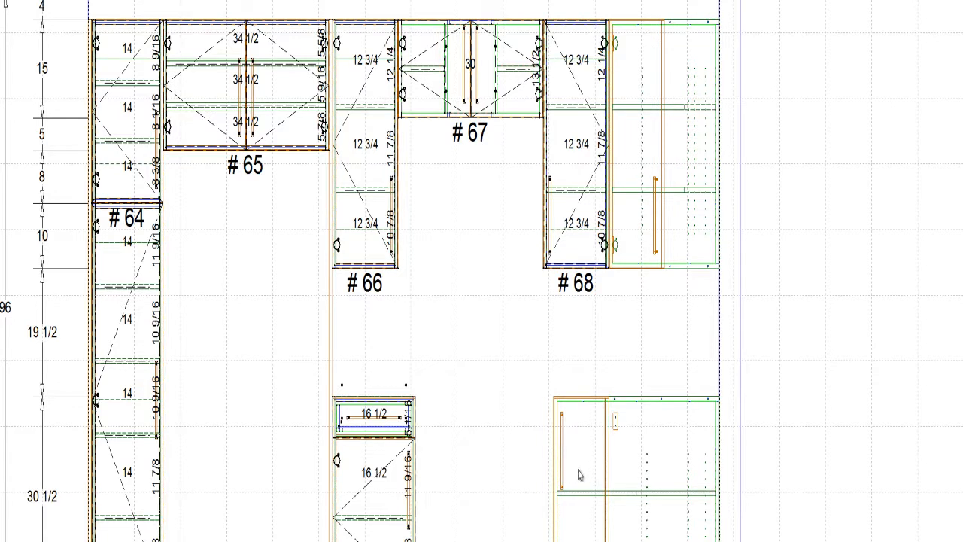
scroll(444, 190, down, 1)
scroll(444, 190, down, 2)
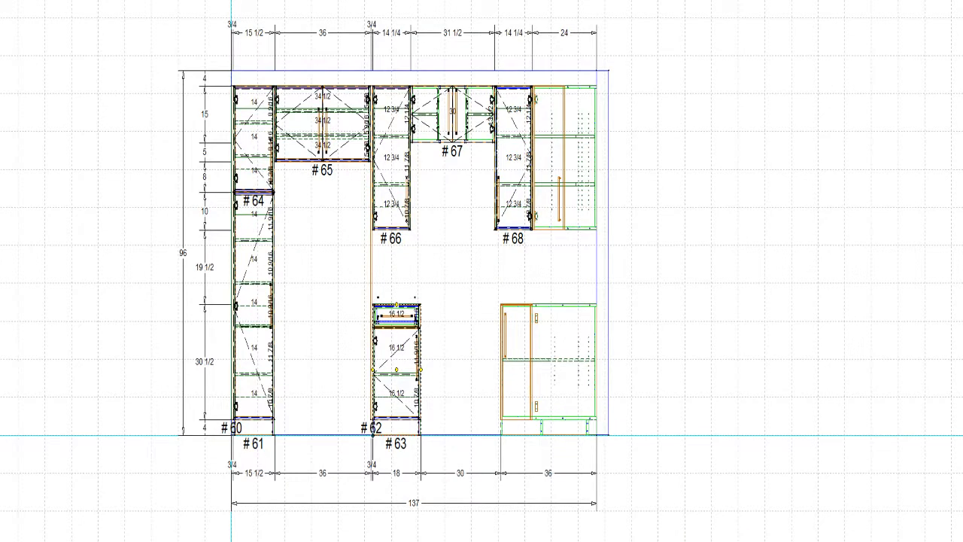
key(Return)
key(Right)
key(Return)
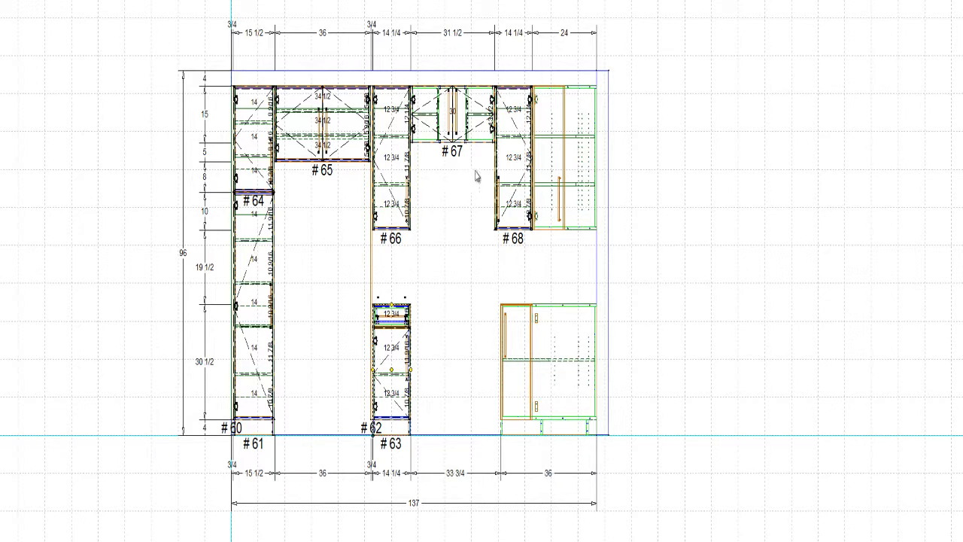
- Place a vertical end panel against the 14 1/4-wide upper cabinet, sized to hang below the short cabinet and aligned with the tall cabinet's bottom
key(Escape)
click(430, 220)
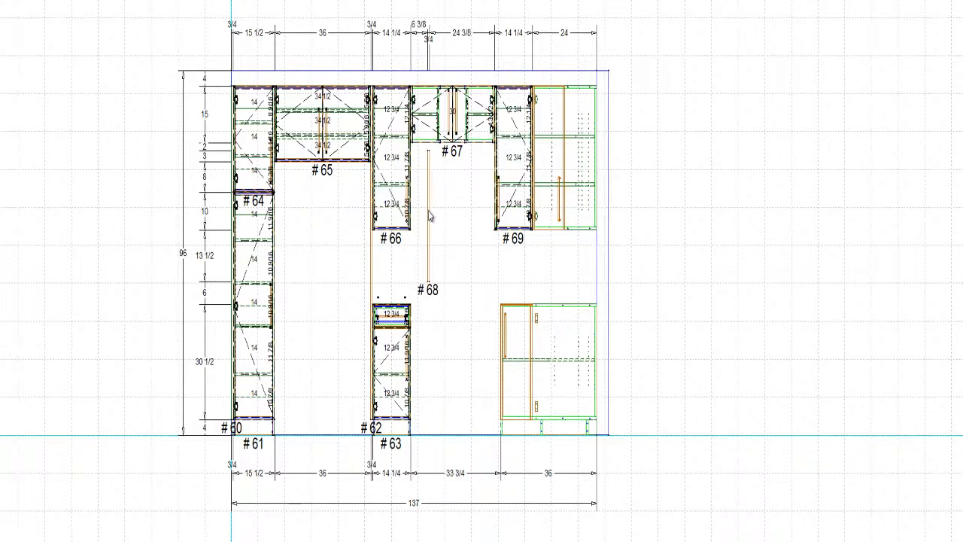
click(429, 217)
key(Return)
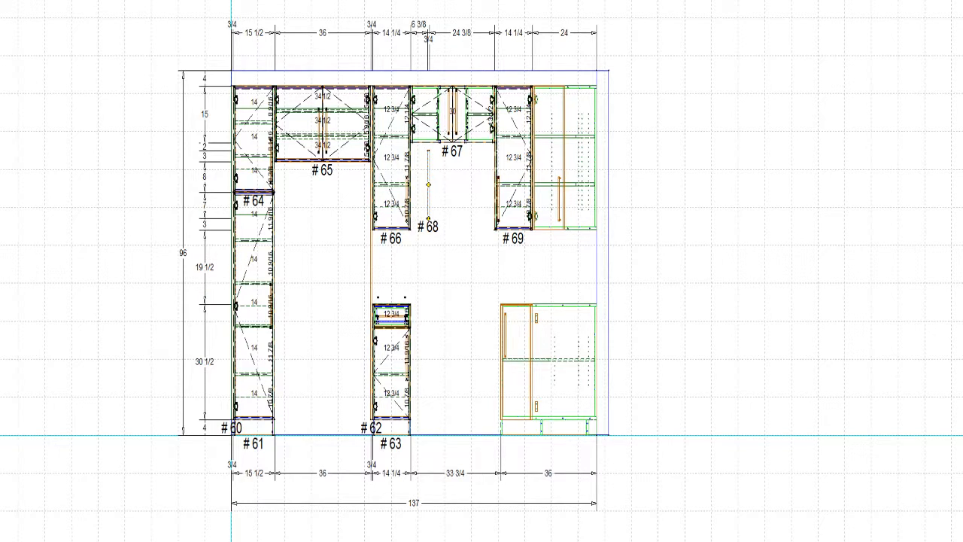
key(ctrl+Left)
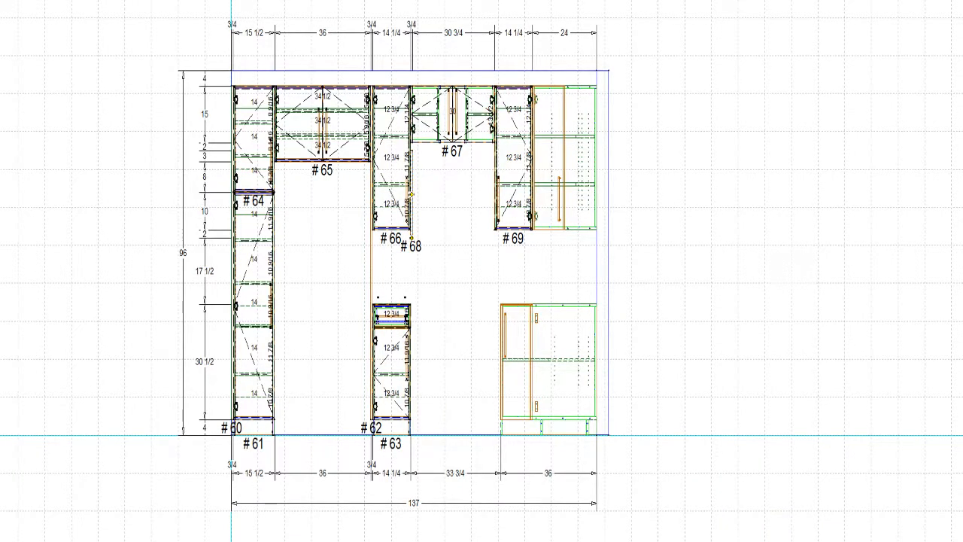
key(Up)
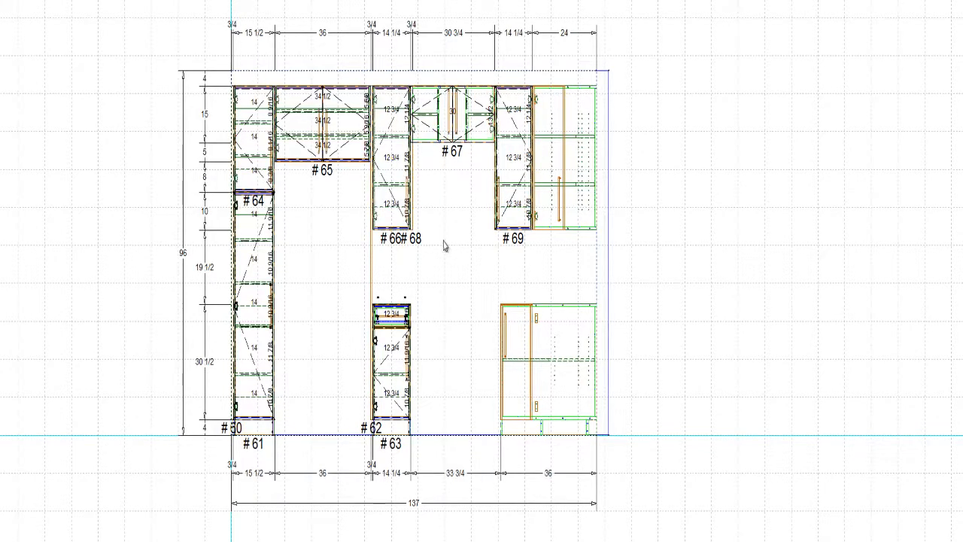
- Dimension the height from the floor to the bottom of the upper end panel, placing the dimension in the appliance opening
scroll(444, 246, up, 1)
click(408, 226)
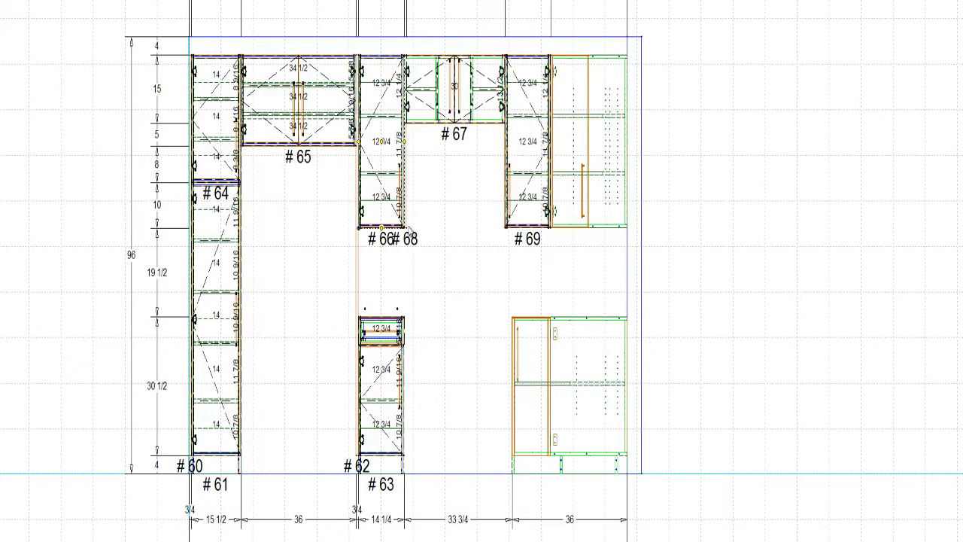
click(434, 501)
scroll(413, 219, up, 4)
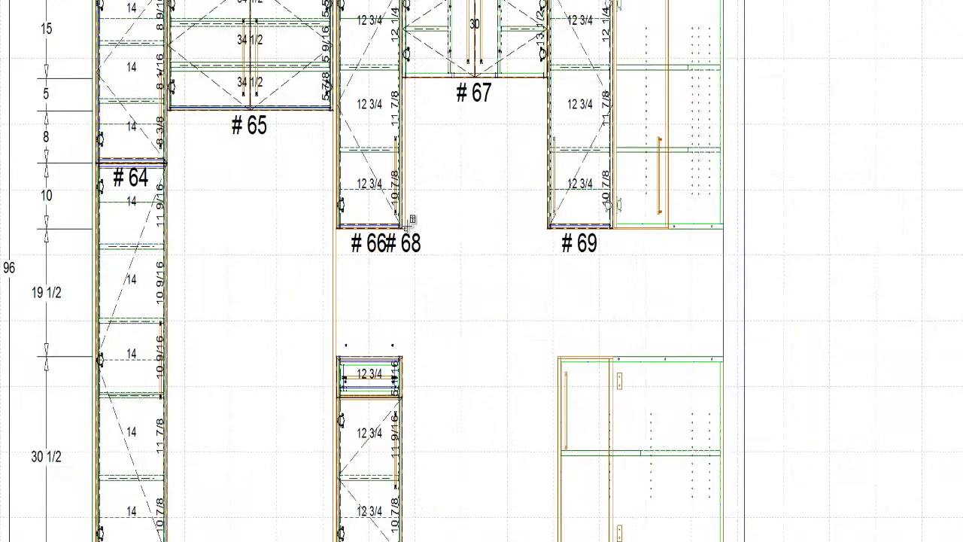
scroll(452, 445, down, 5)
scroll(457, 331, up, 3)
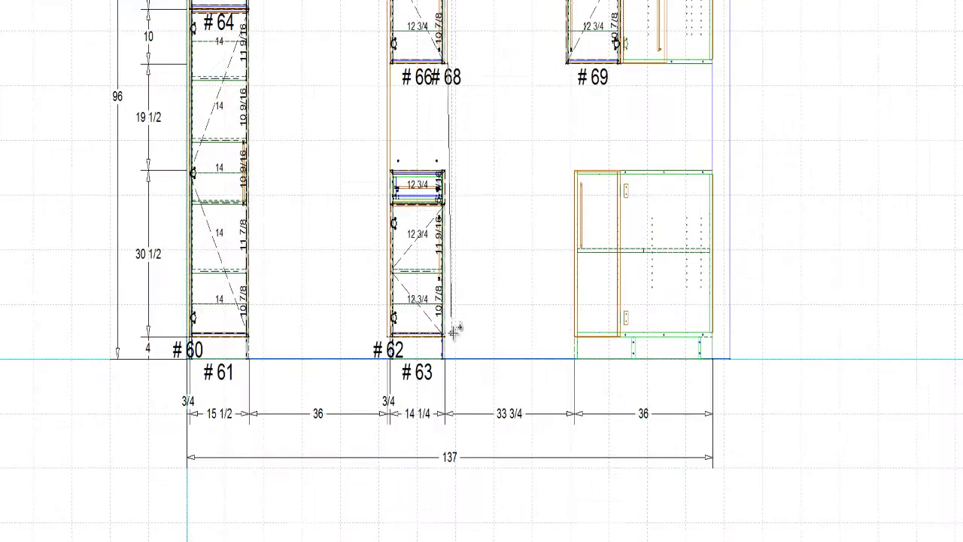
scroll(455, 352, up, 2)
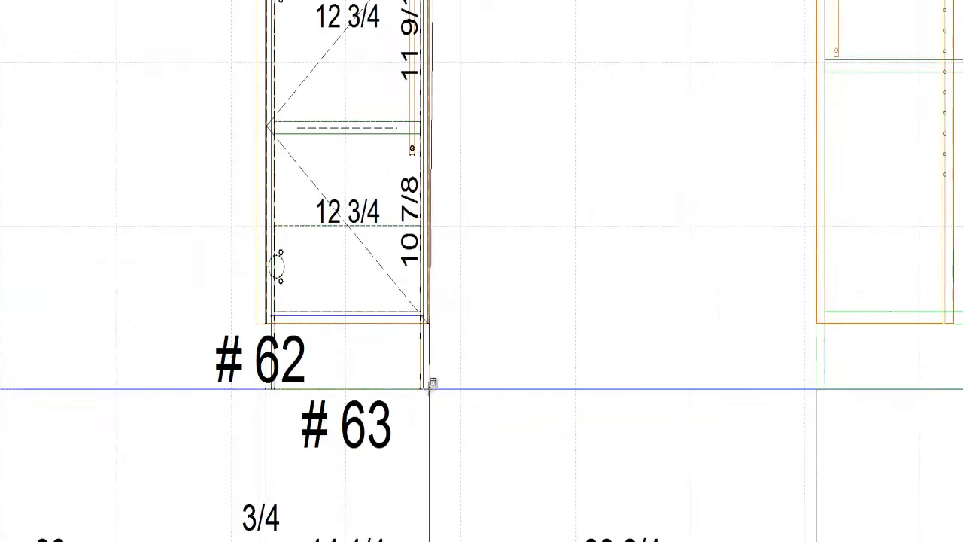
scroll(486, 80, down, 4)
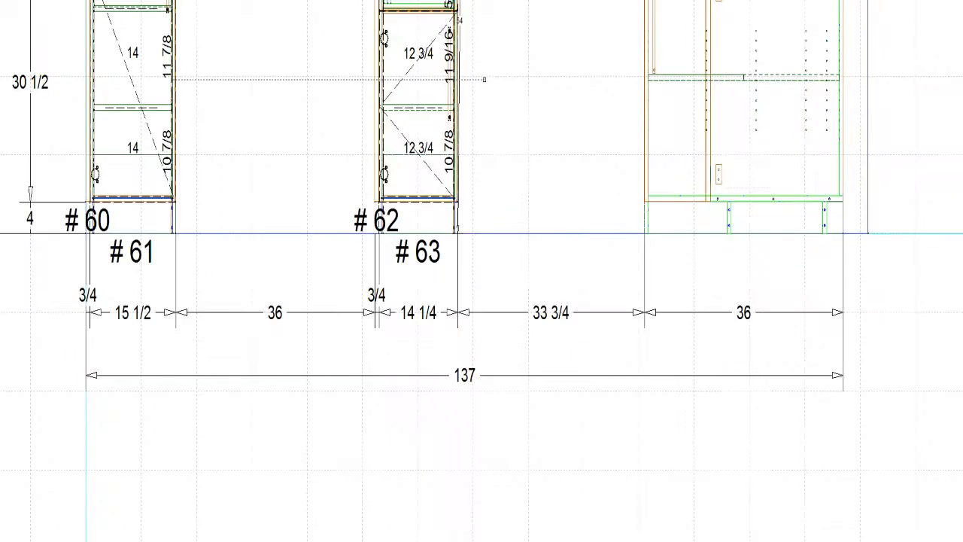
middle_click(457, 21)
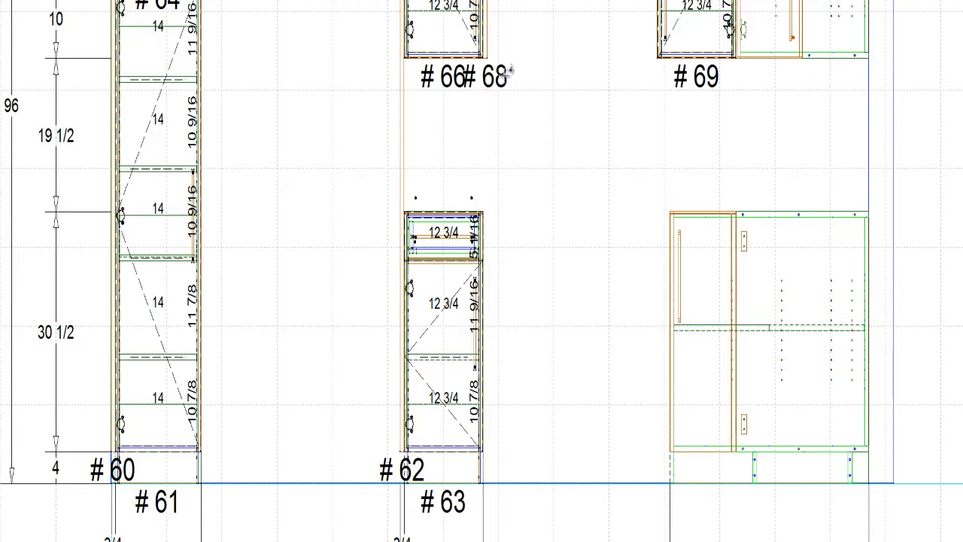
click(483, 483)
click(531, 222)
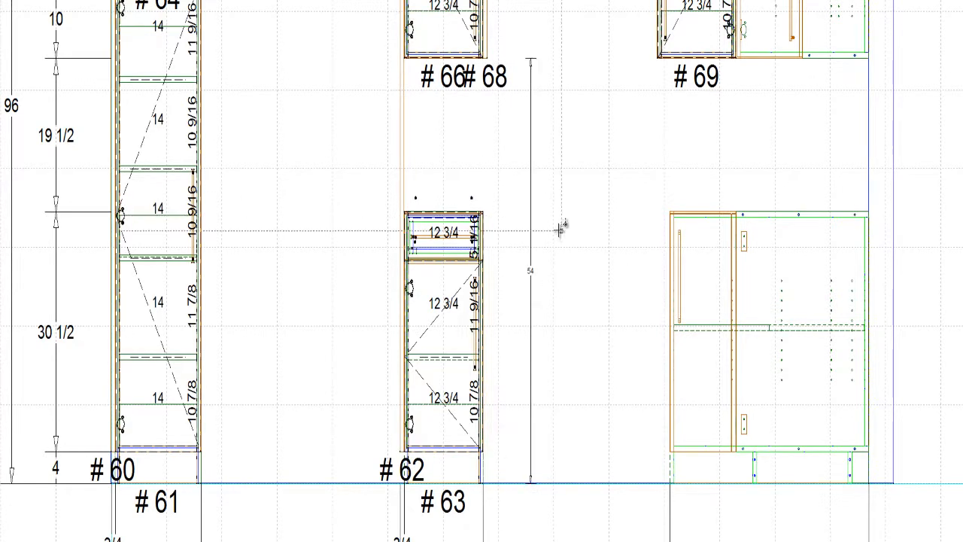
- Dimension the overall height of the drawer-and-door base cabinet from the floor to its top, placing the dimension beside it
scroll(542, 239, down, 1)
scroll(559, 83, down, 1)
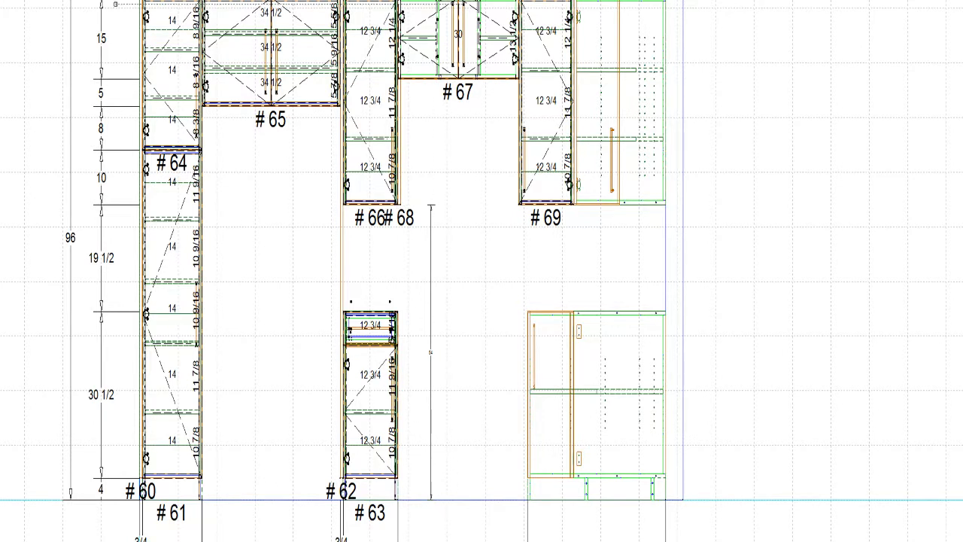
click(375, 388)
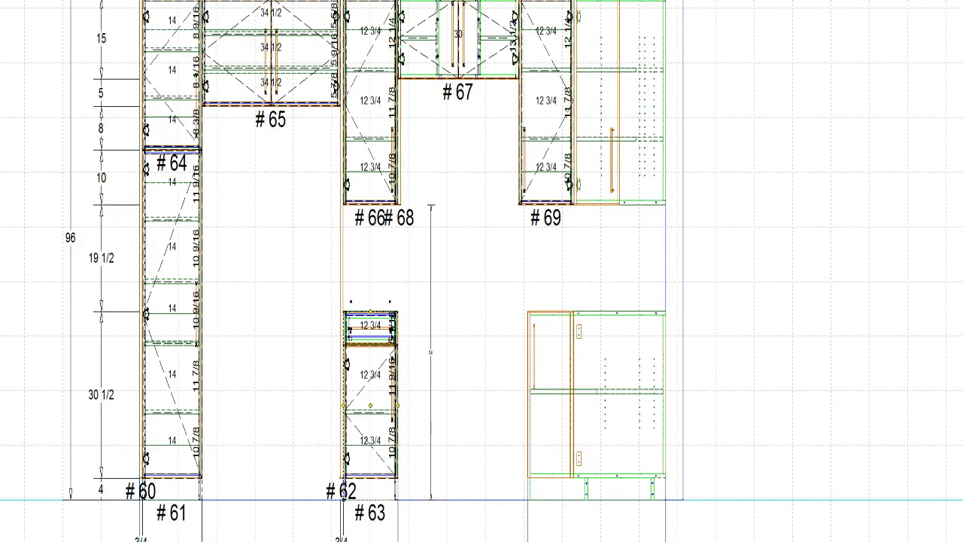
click(479, 379)
click(403, 310)
click(415, 374)
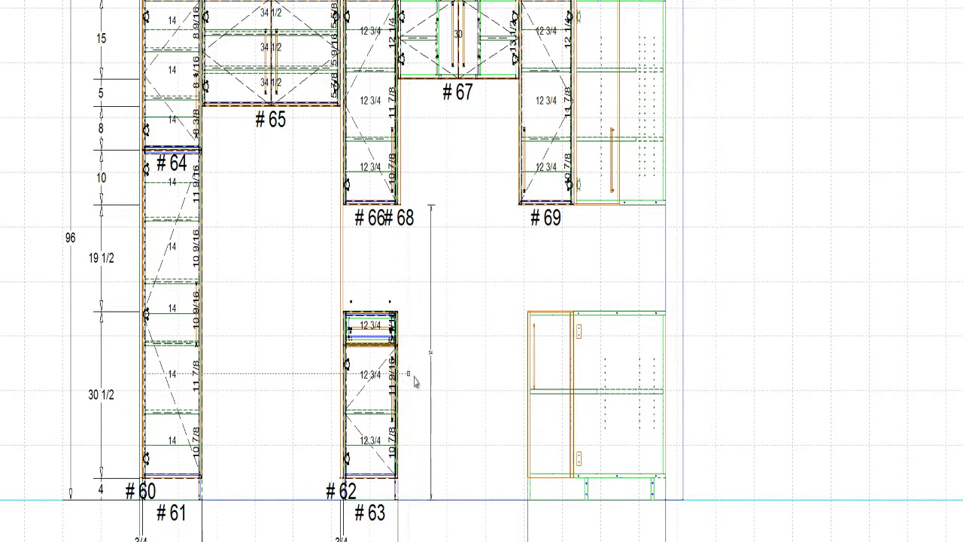
scroll(413, 409, up, 5)
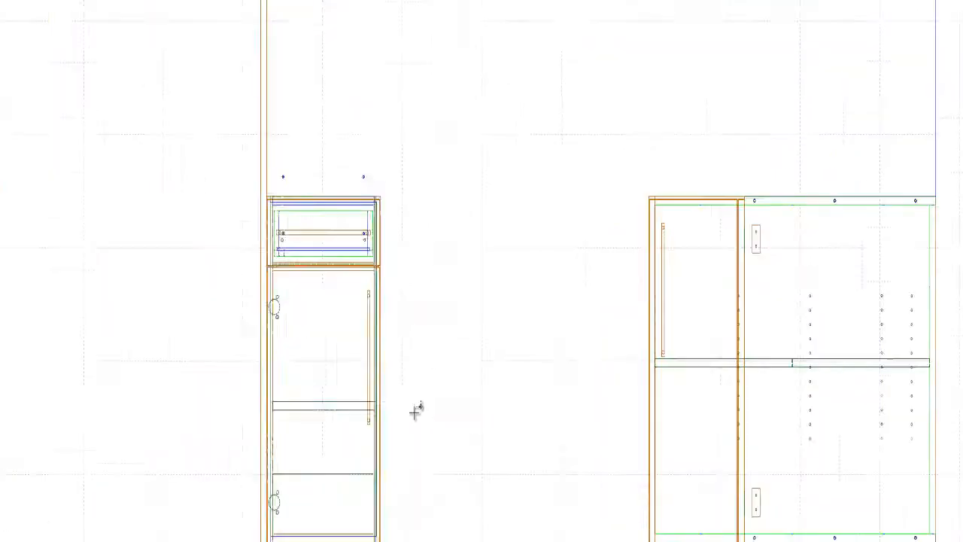
scroll(415, 408, down, 4)
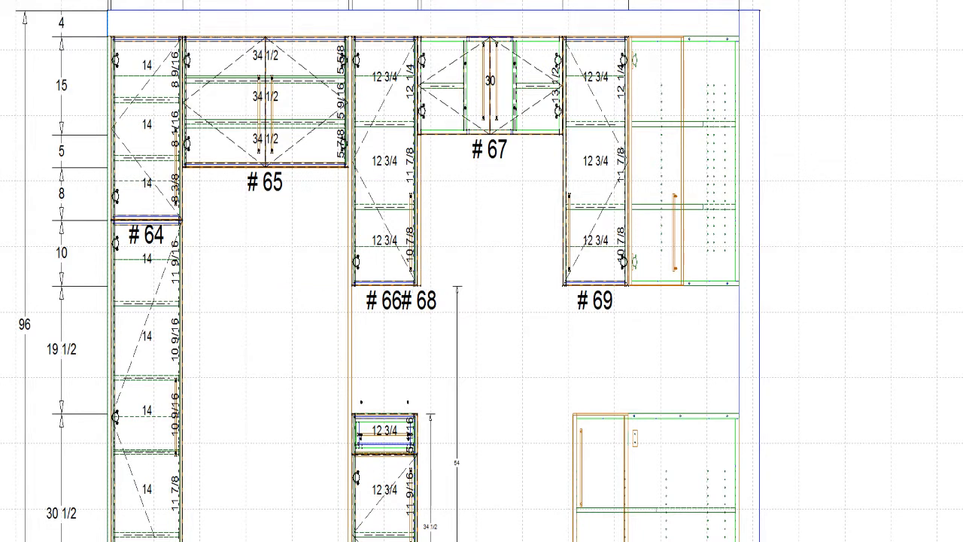
- Copy the upper end panel to the opposite side of the opening below the short upper cabinet
click(413, 209)
key(Escape)
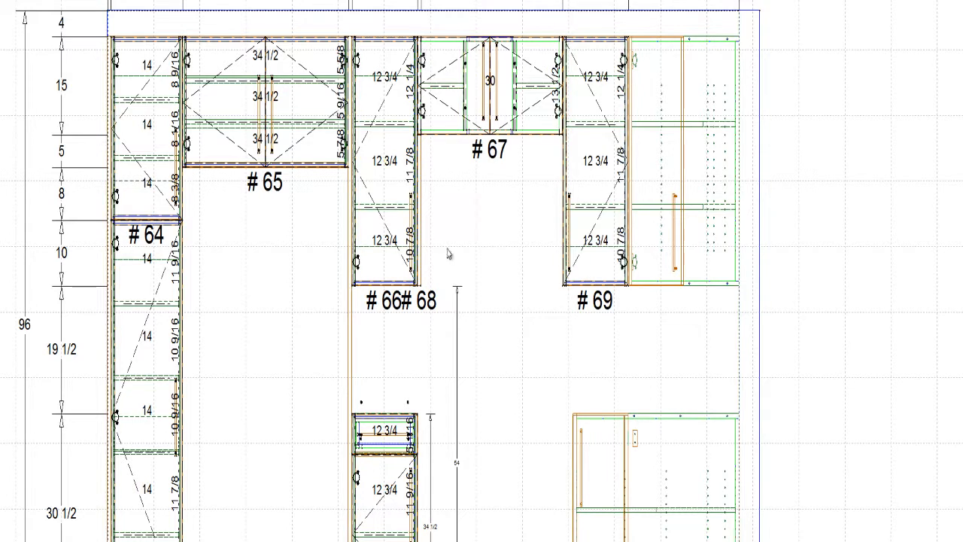
right_click(418, 208)
click(423, 219)
click(549, 215)
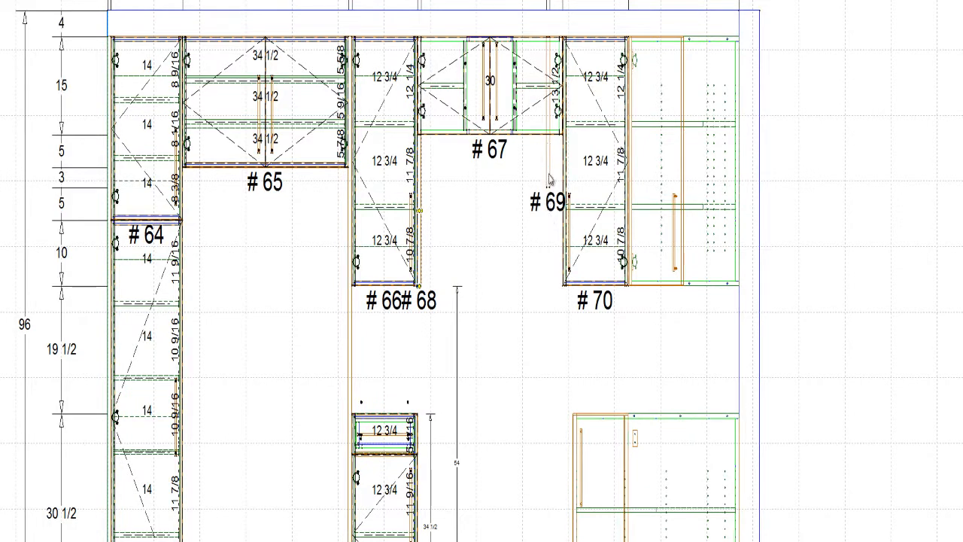
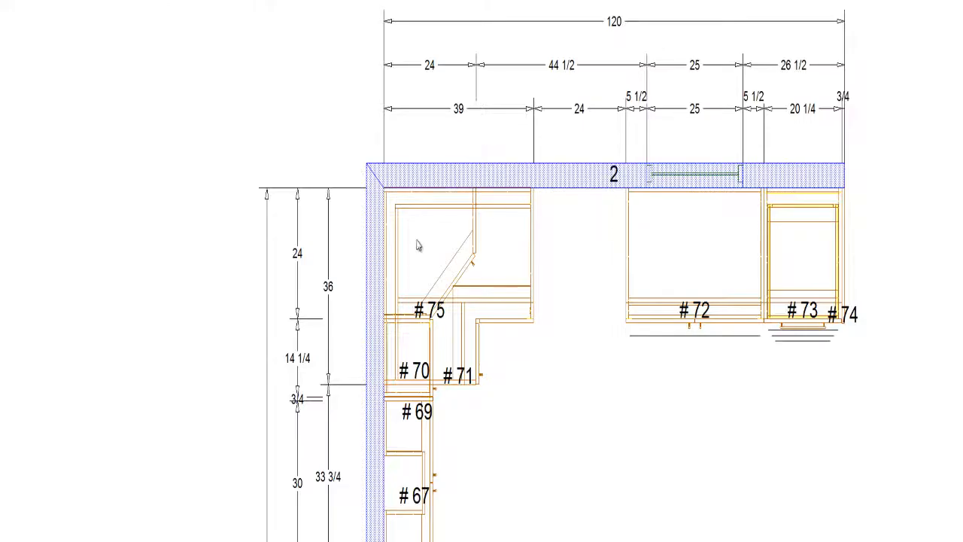
- Open the window wall's elevation, place a double-door upper cabinet beside the corner unit, and stretch it to 39 wide
click(500, 253)
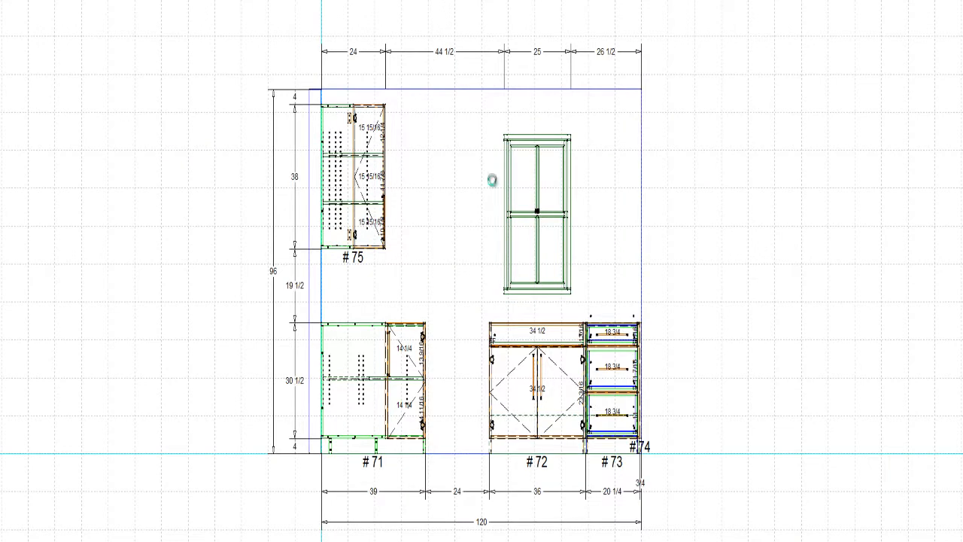
click(431, 185)
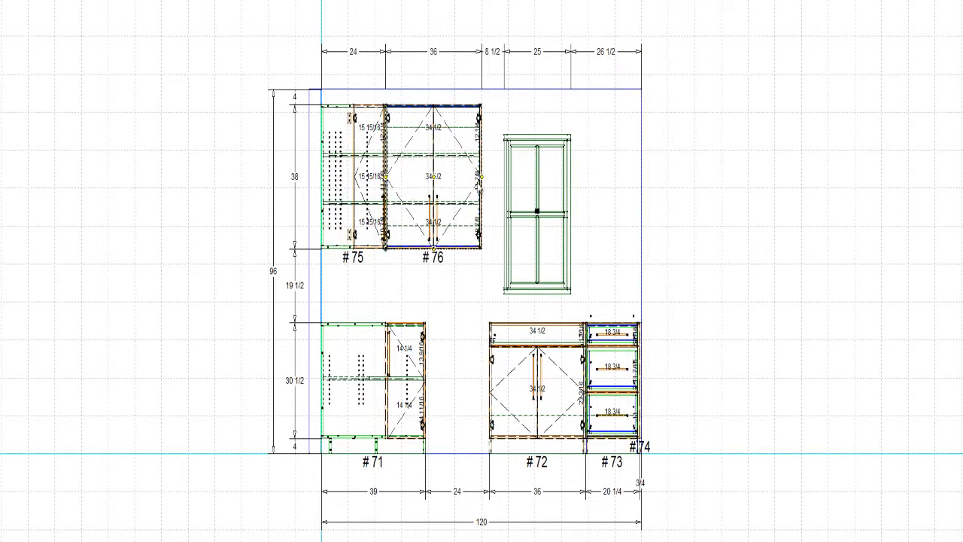
drag(482, 183, 494, 185)
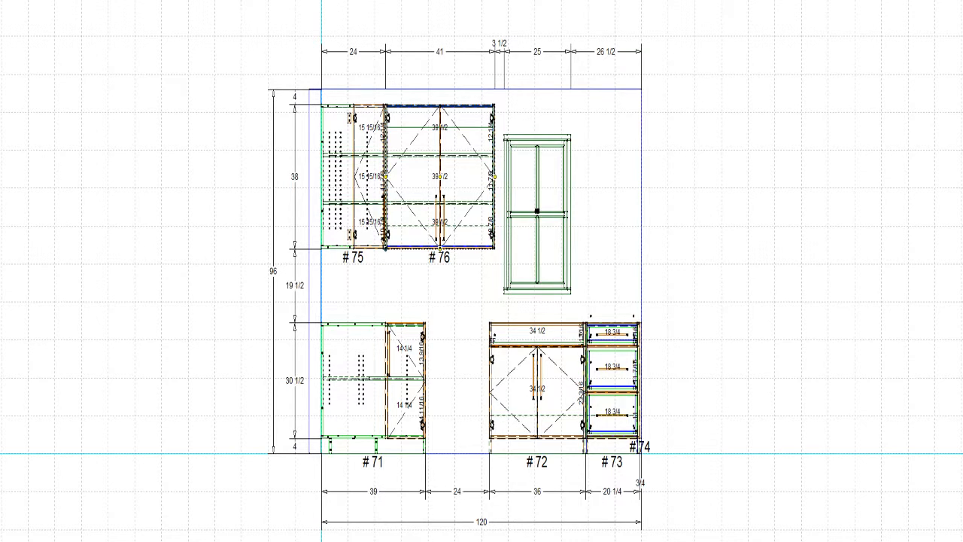
key(Return)
key(Right)
key(Return)
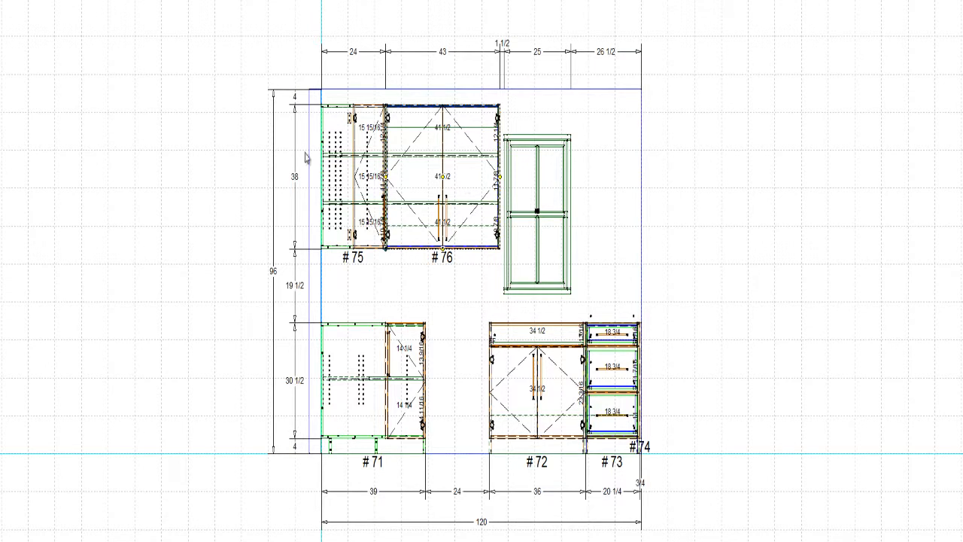
drag(500, 180, 490, 182)
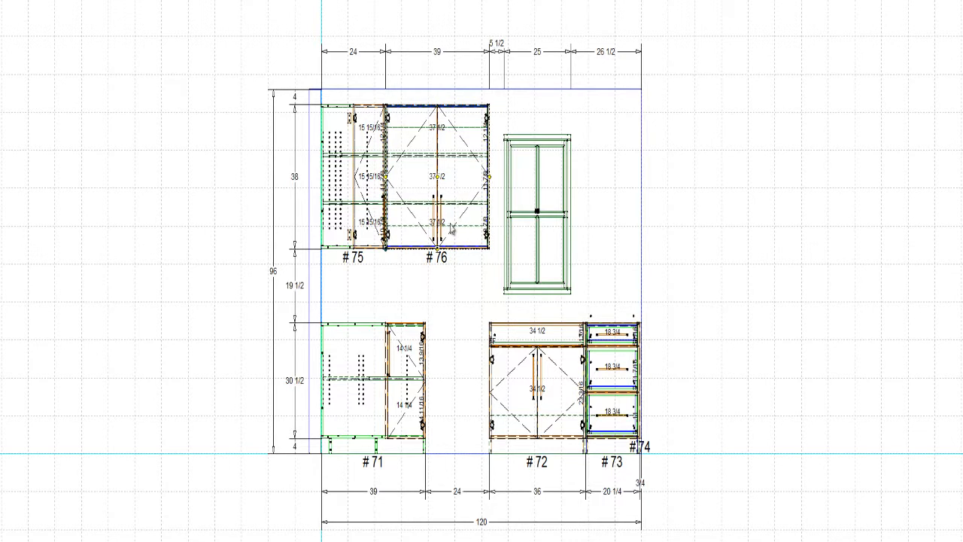
right_click(426, 168)
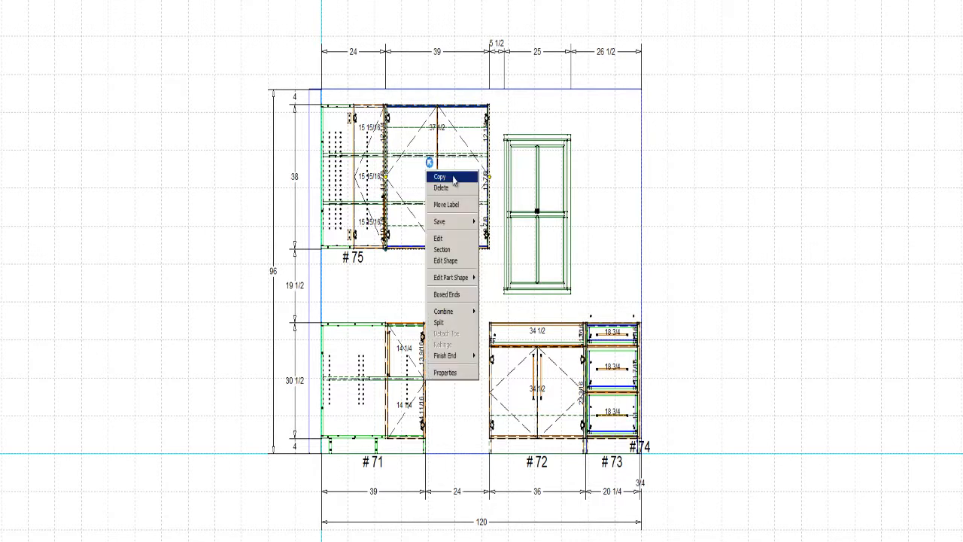
click(257, 118)
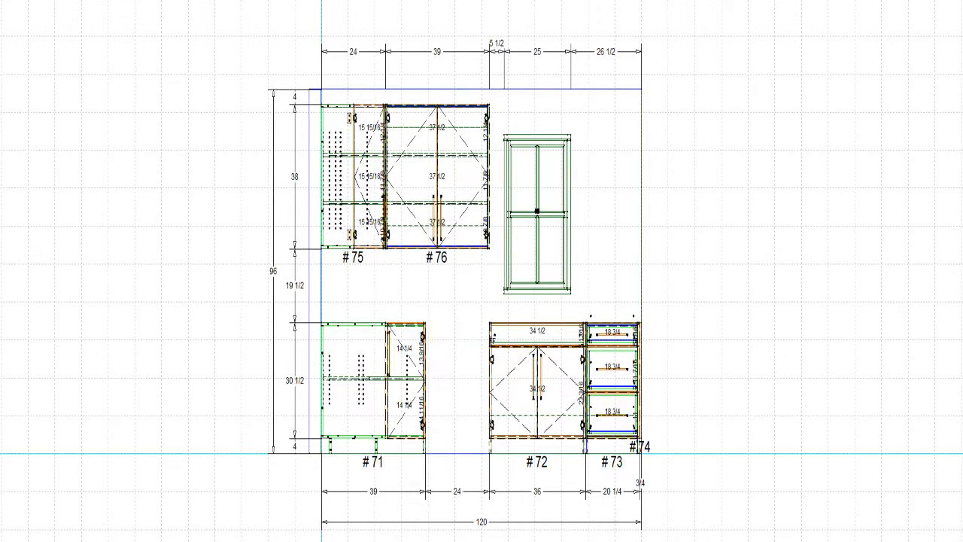
- Place a 12-wide upper cabinet on the window's far side and set the double-door upper cabinet's width to 38 3/4, stretching right
click(606, 173)
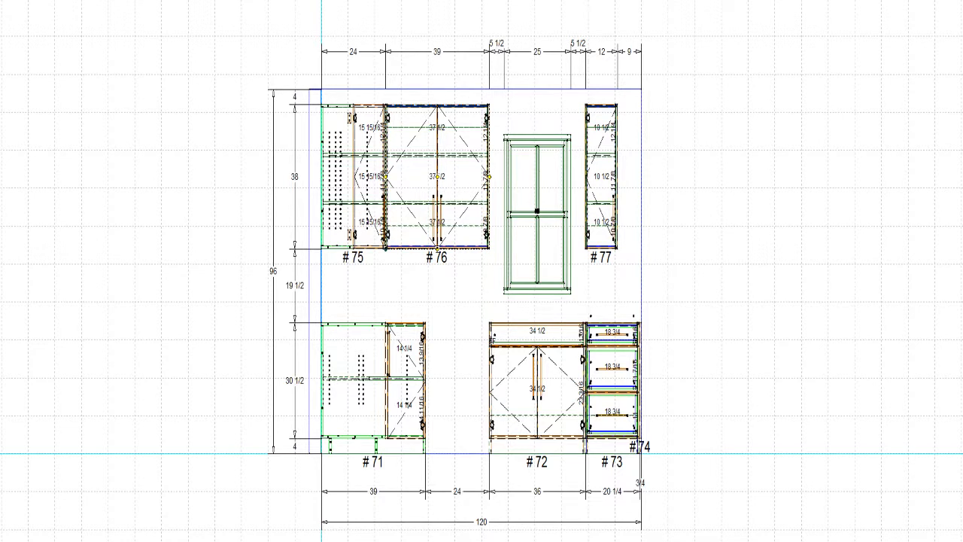
click(378, 228)
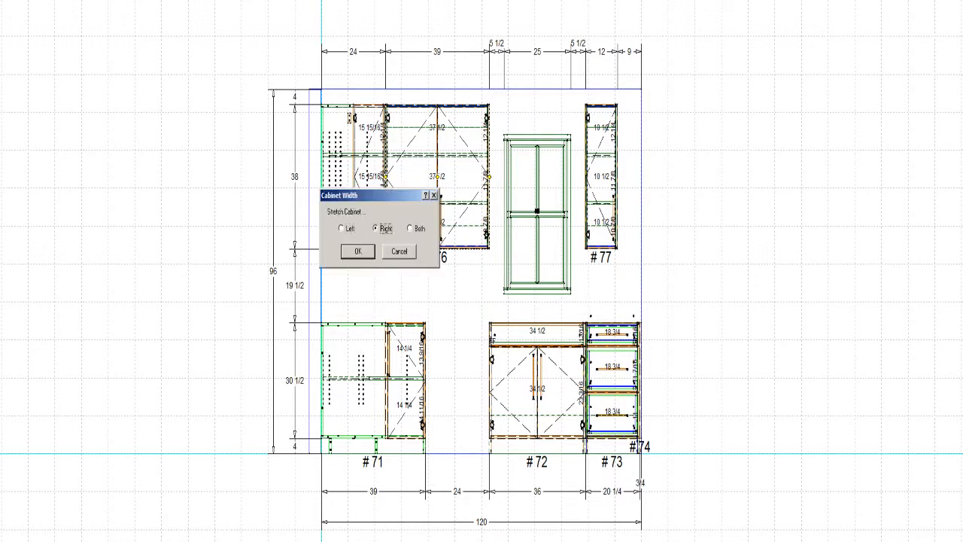
click(324, 251)
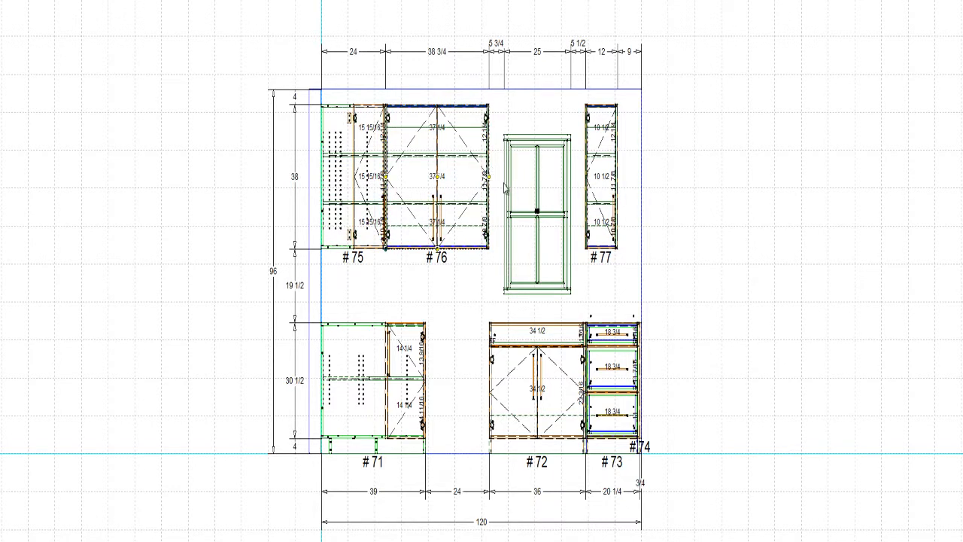
- Widen the single-door upper cabinet beyond the window to 20 and shift it to 3/4 from the wall's end
click(603, 176)
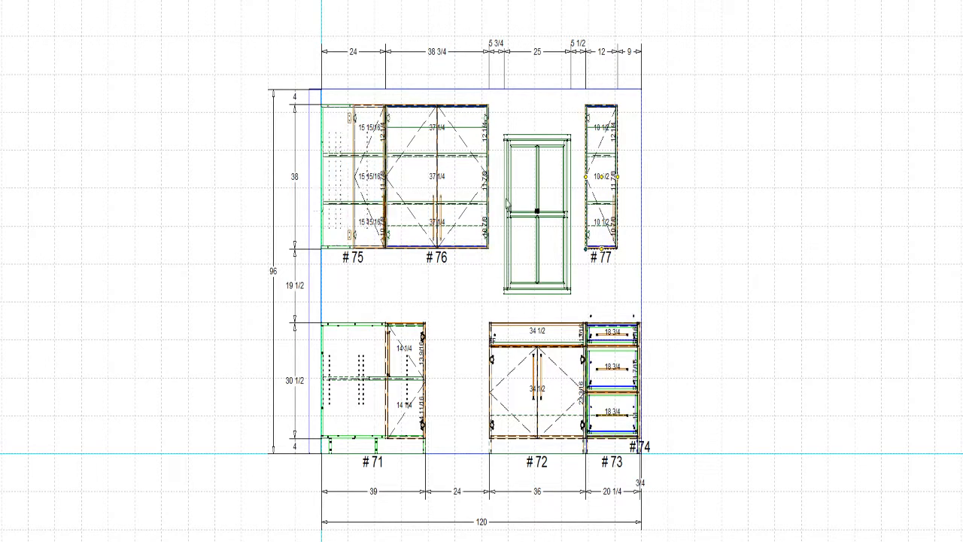
drag(616, 187, 640, 187)
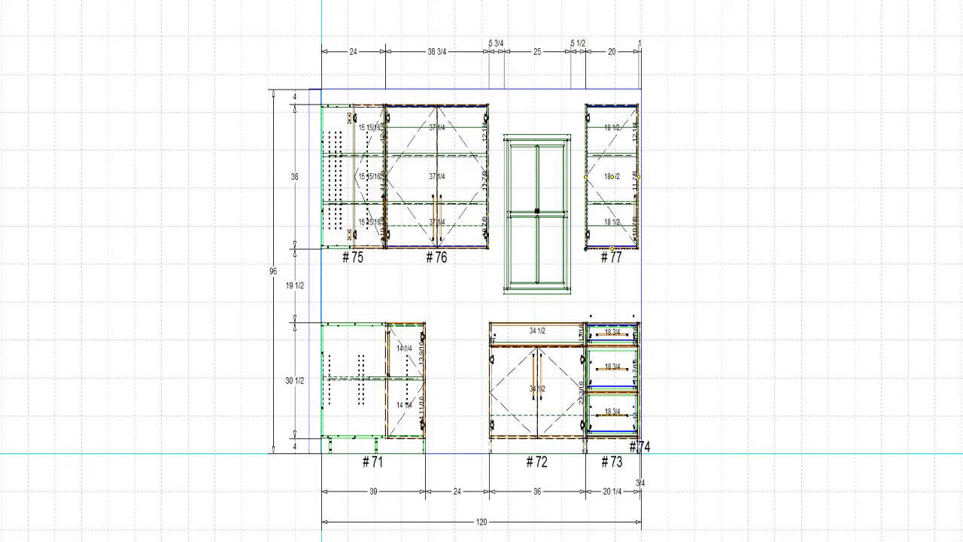
key(Right)
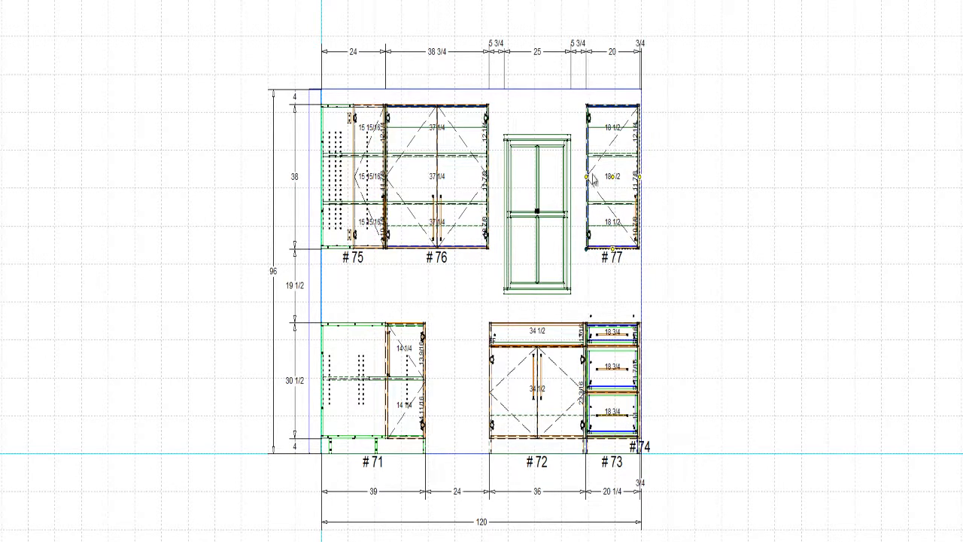
- Move the hinges of the 20-wide upper cabinet's door to the opposite side
double_click(617, 185)
click(523, 352)
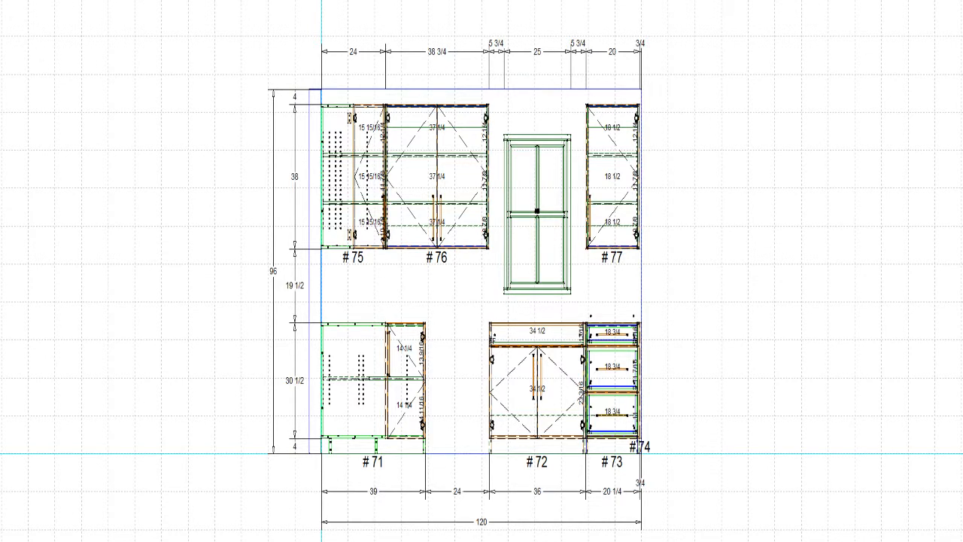
- Place a 3/4 end panel on the window side of the double-door upper cabinet and extend it down to 38 high
click(489, 181)
scroll(495, 136, up, 3)
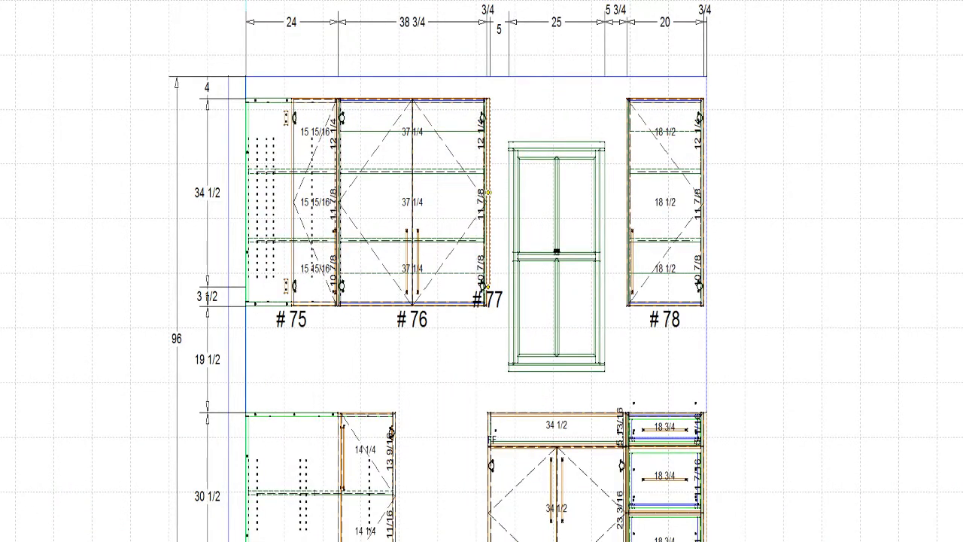
drag(488, 287, 489, 305)
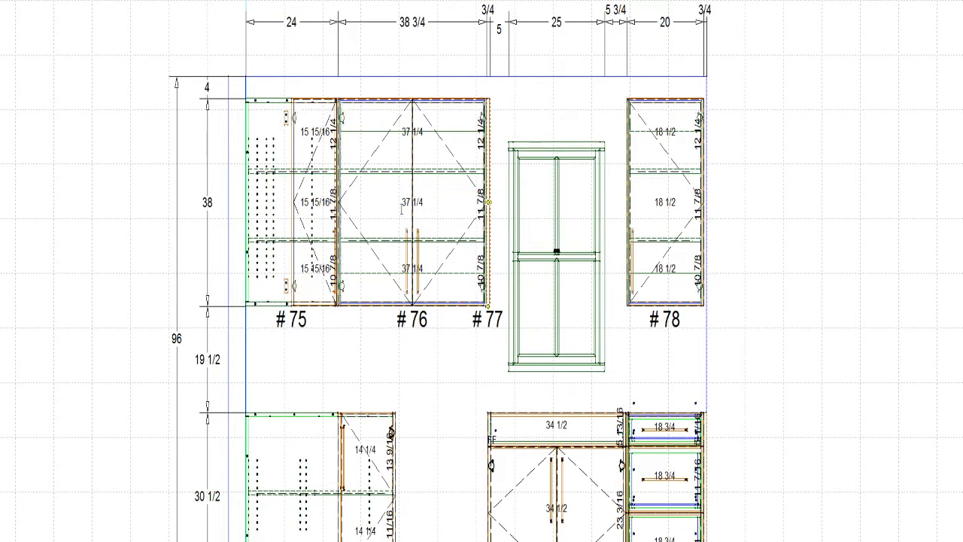
- Copy the double-door upper cabinet's 3/4 end panel onto the window side of the 20-wide upper cabinet, flush against it
right_click(492, 158)
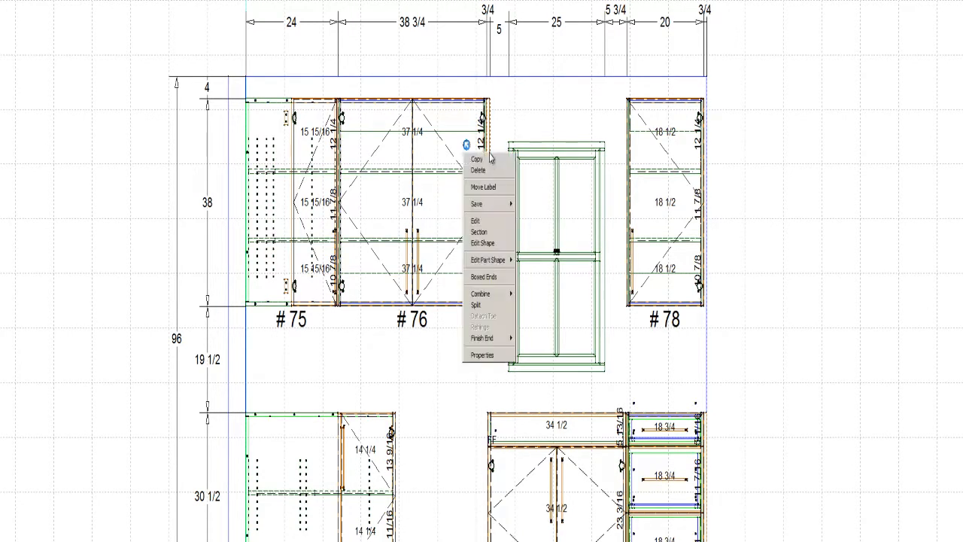
click(477, 157)
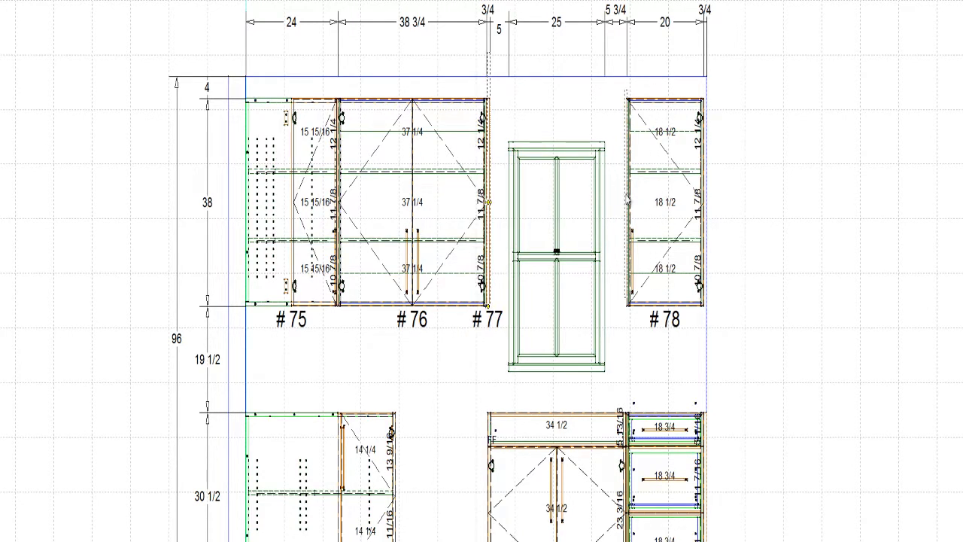
click(626, 202)
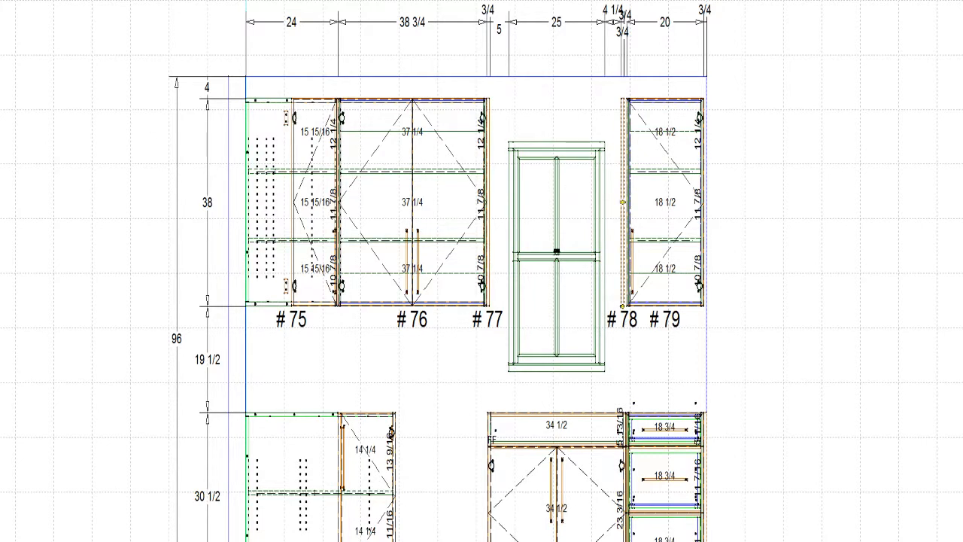
key(ctrl+z)
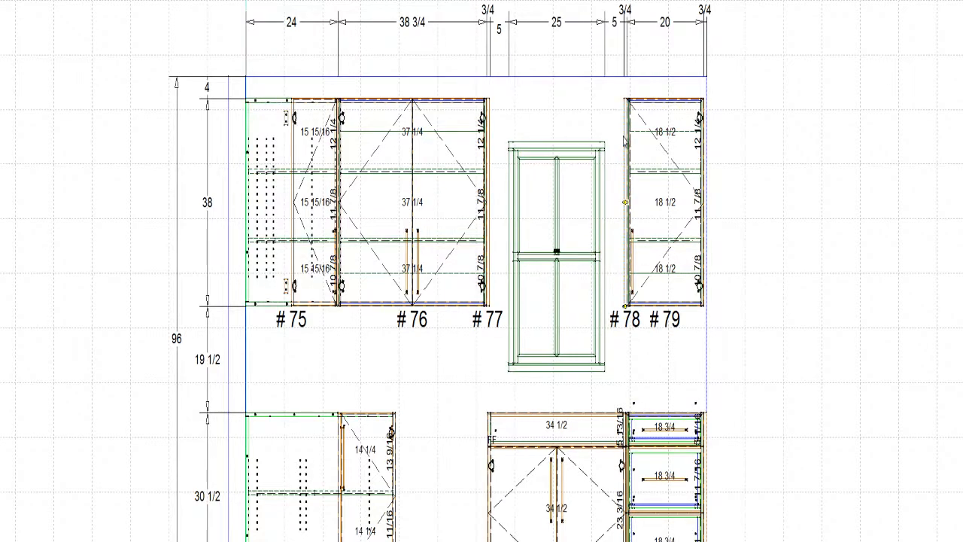
- Copy the 3/4 end panel onto the wall-end side of the 20-wide upper cabinet and show the whole kitchen in 3D
right_click(624, 137)
click(613, 143)
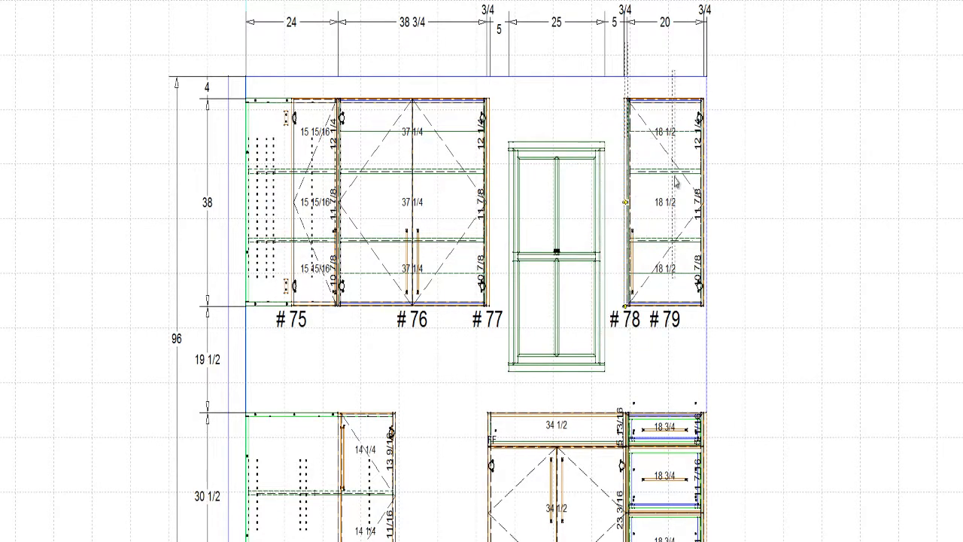
click(705, 211)
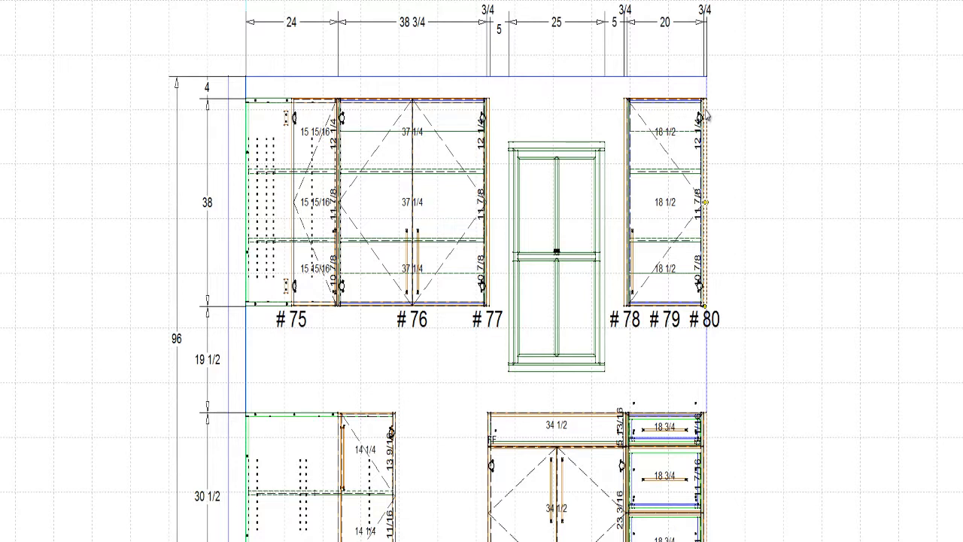
click(60, 1)
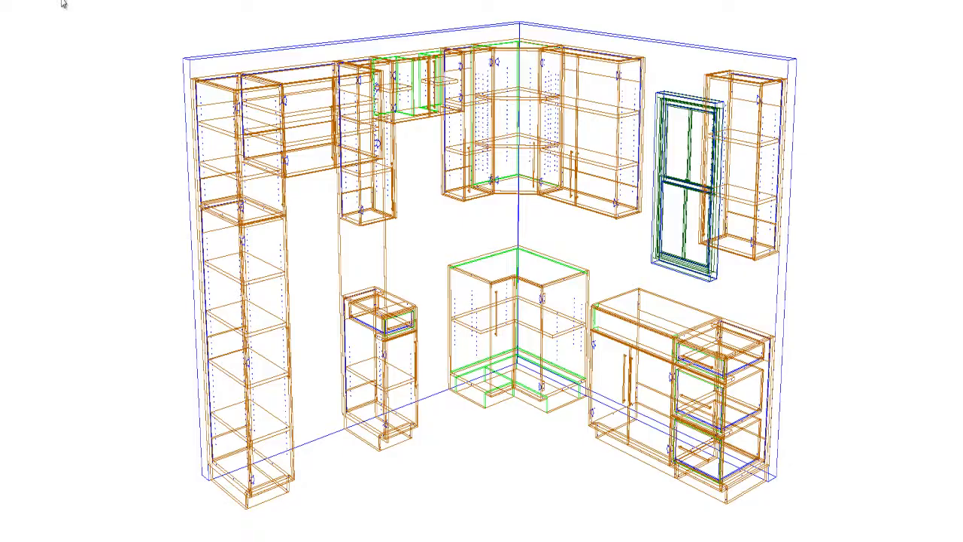